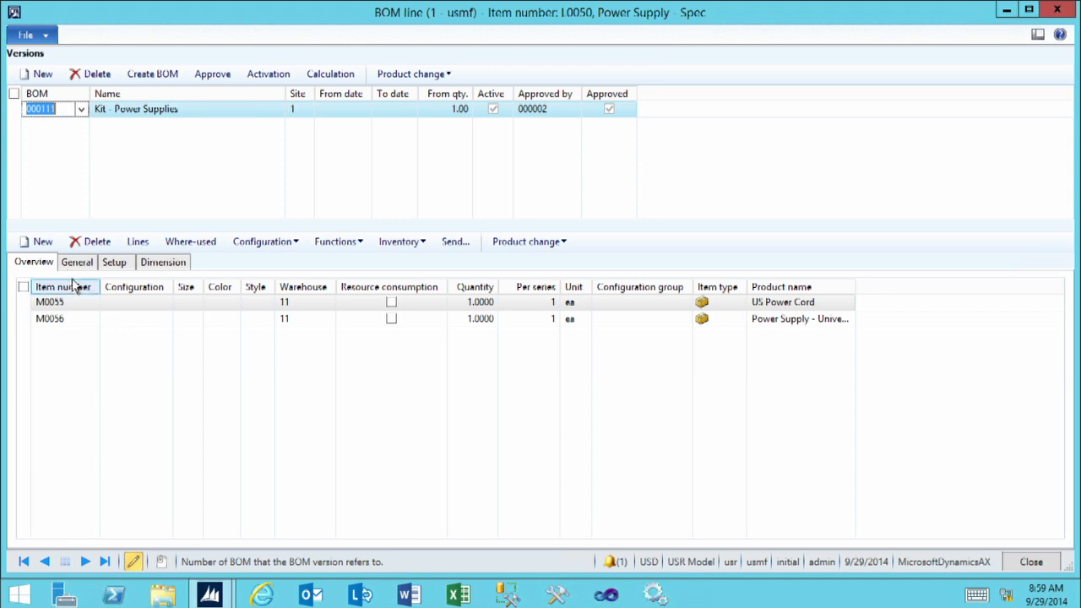
Step: Open the consumption setup of the US Power Cord line M0055 and set its formula to Height * Constant
{"action": "left_click", "coordinate": [79, 306]}
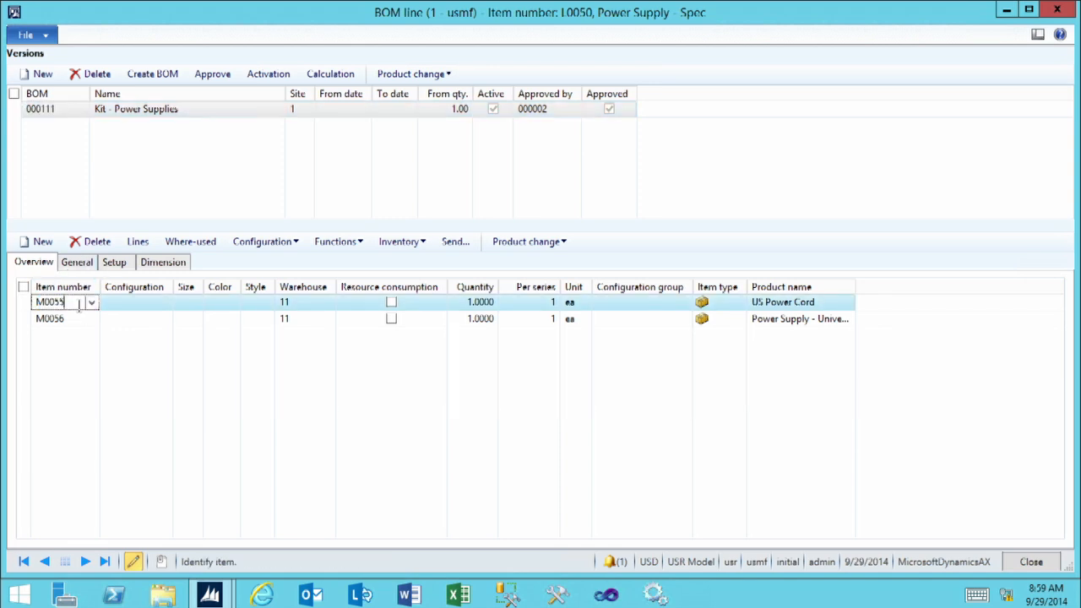
{"action": "left_click", "coordinate": [115, 263]}
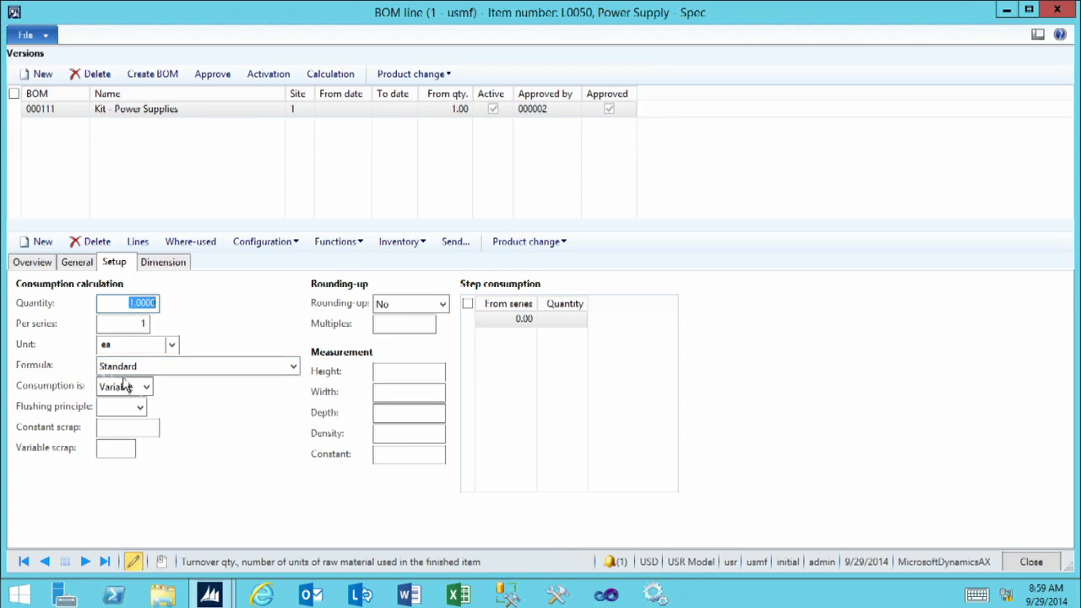
{"action": "left_click", "coordinate": [194, 366]}
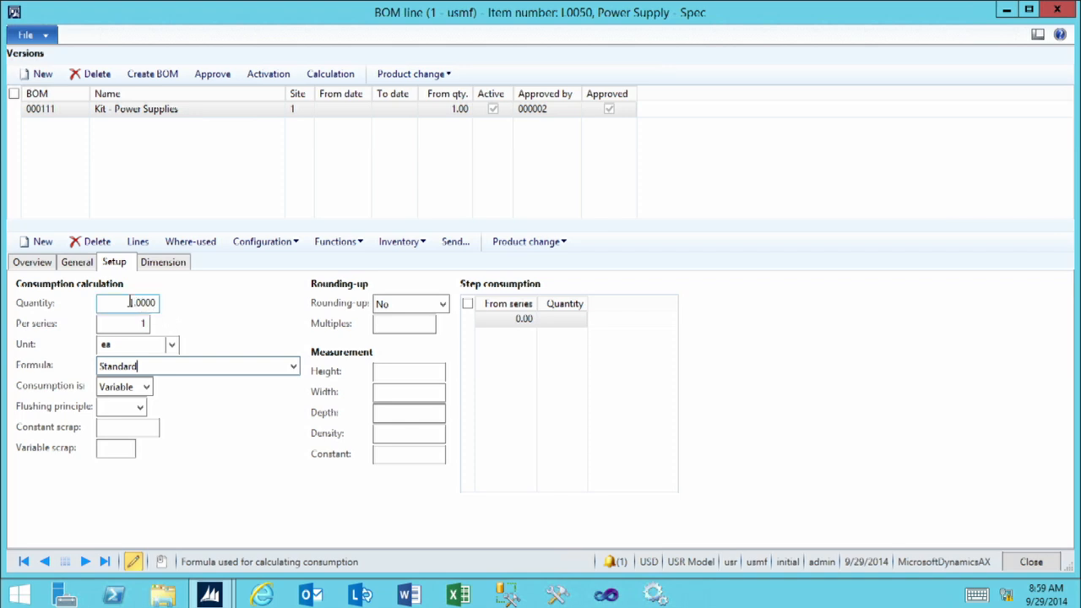
{"action": "left_click", "coordinate": [294, 369]}
{"action": "left_click", "coordinate": [161, 396]}
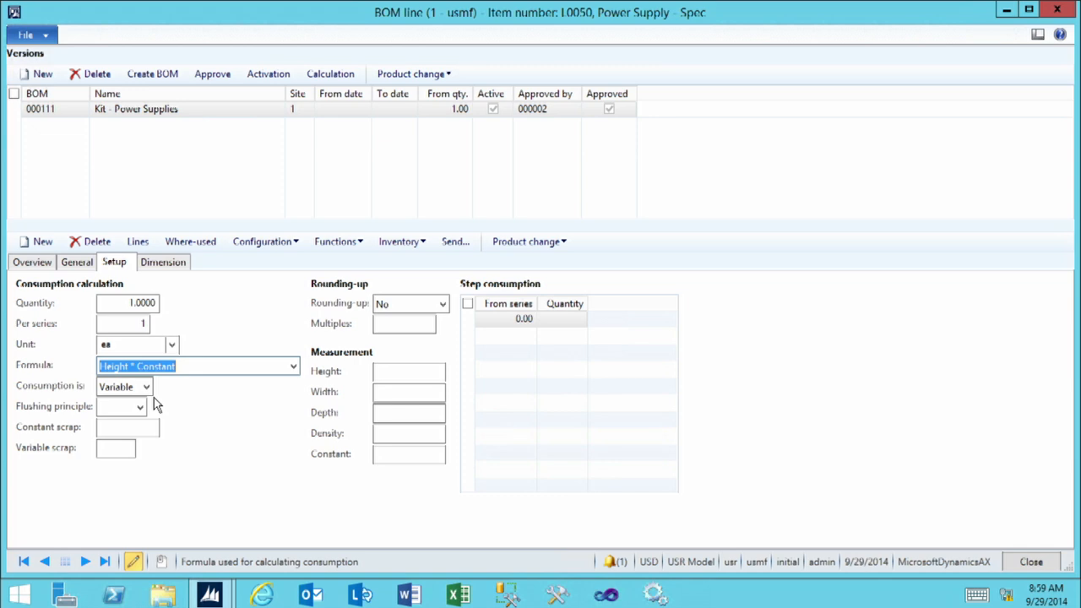
{"action": "left_click", "coordinate": [401, 373]}
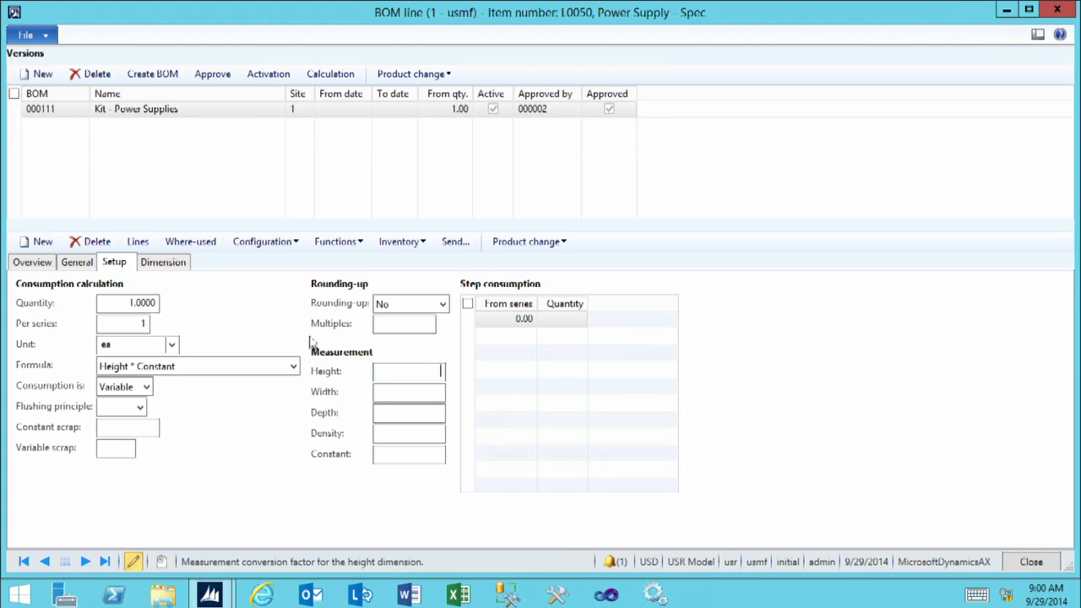
Step: Try the Height * Width * Constant and Height * Width * Depth * Constant formulas for the line's consumption calculation
{"action": "left_click", "coordinate": [293, 367]}
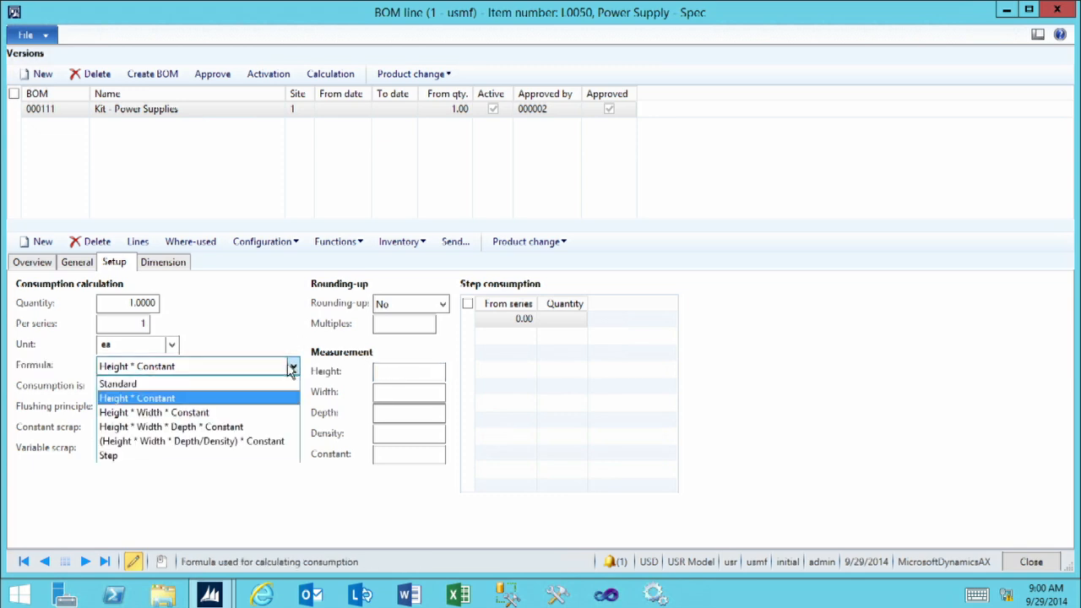
{"action": "left_click", "coordinate": [158, 413]}
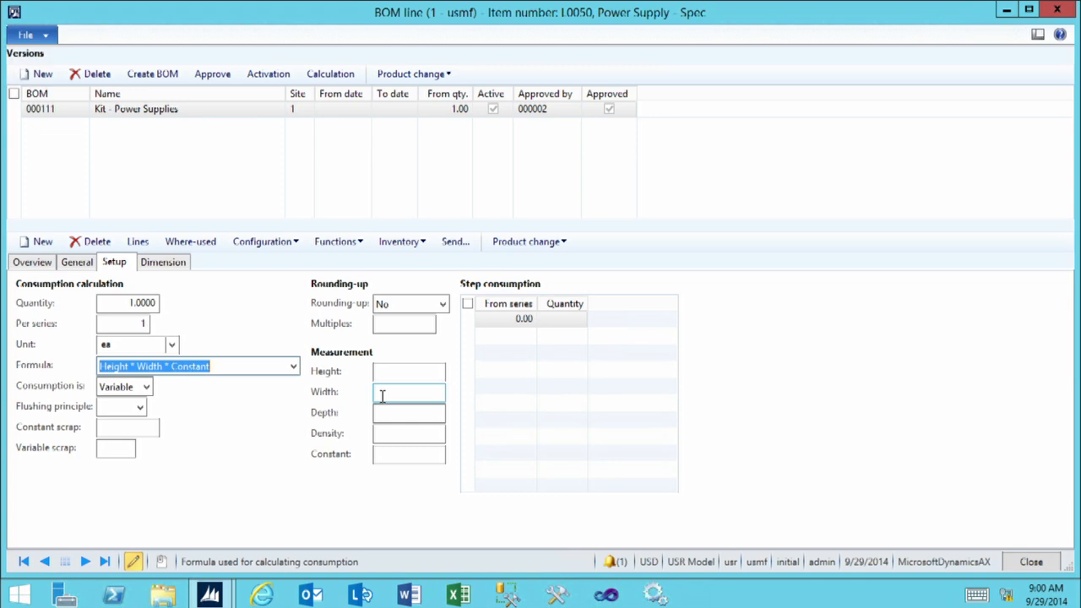
{"action": "left_click", "coordinate": [293, 366]}
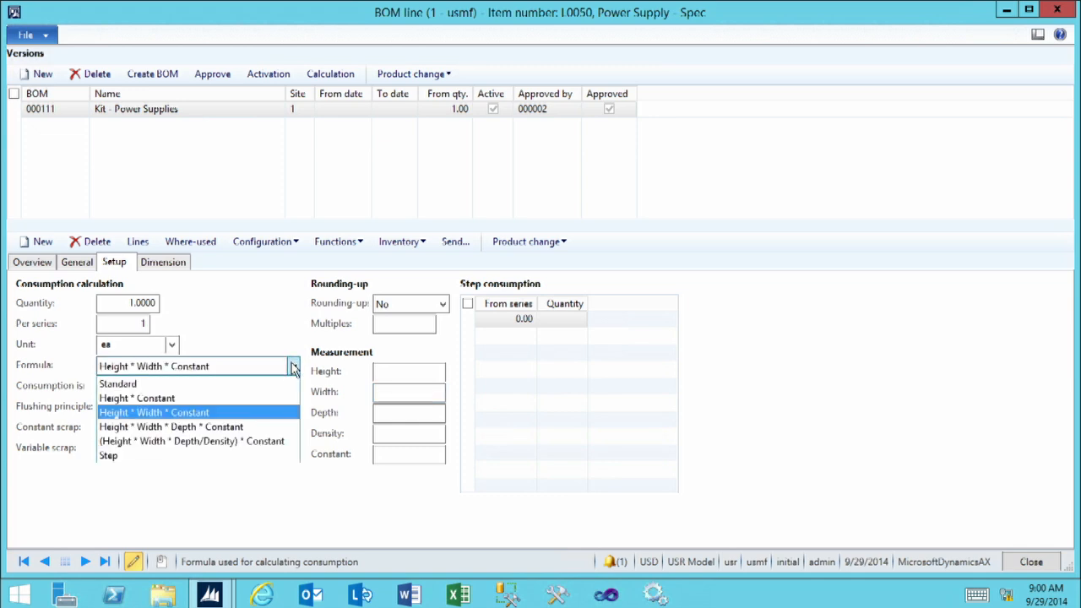
{"action": "left_click", "coordinate": [233, 426]}
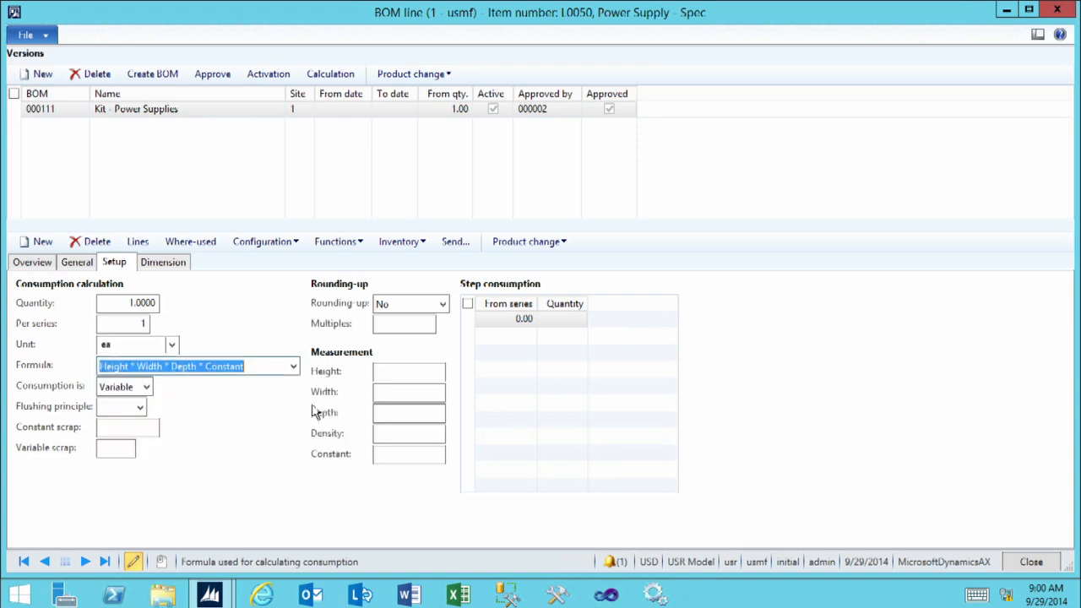
{"action": "left_click", "coordinate": [386, 374]}
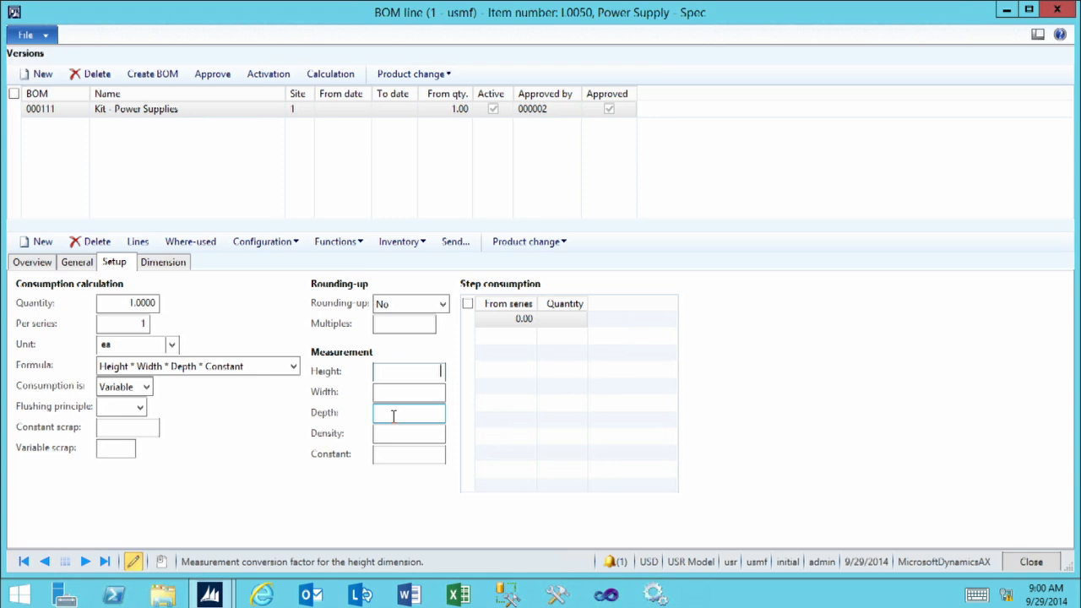
Step: Change the consumption formula to (Height * Width * Depth/Density) * Constant and check the density and constant measurement fields
{"action": "left_click", "coordinate": [293, 368]}
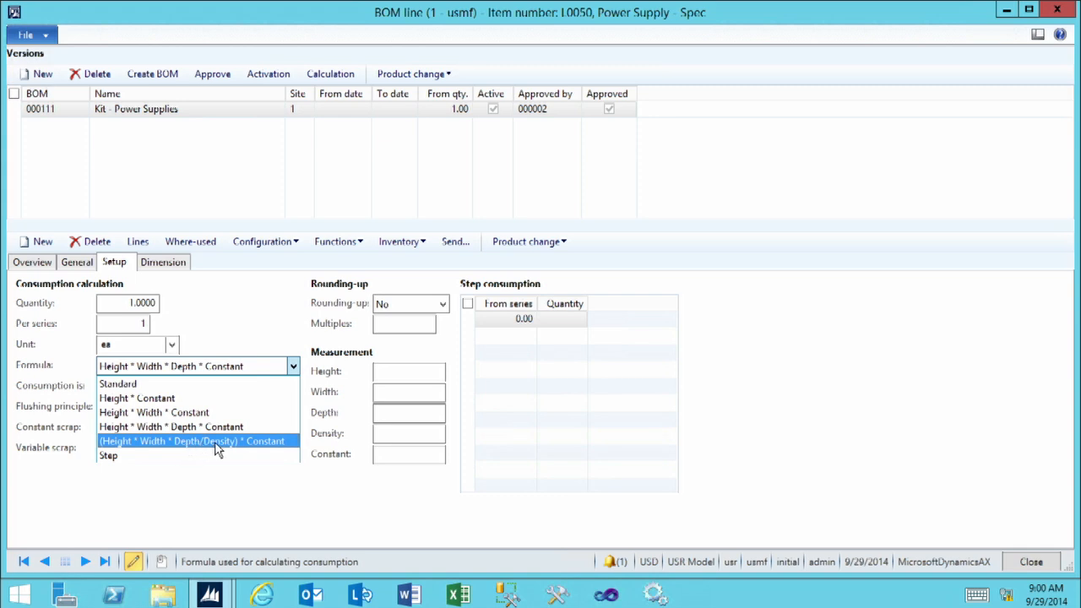
{"action": "left_click", "coordinate": [272, 446]}
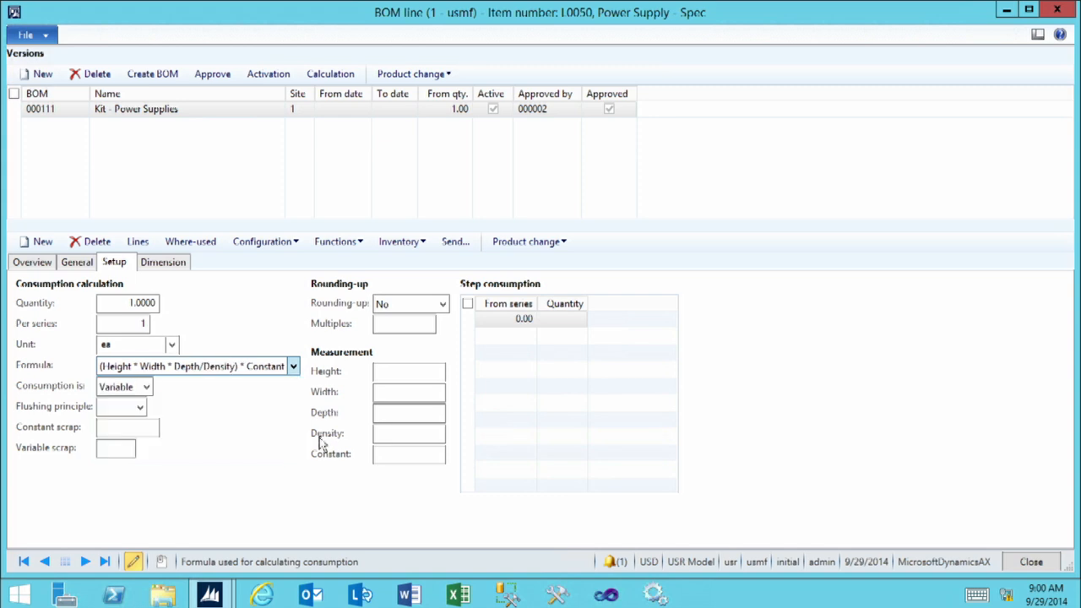
{"action": "left_click", "coordinate": [381, 436]}
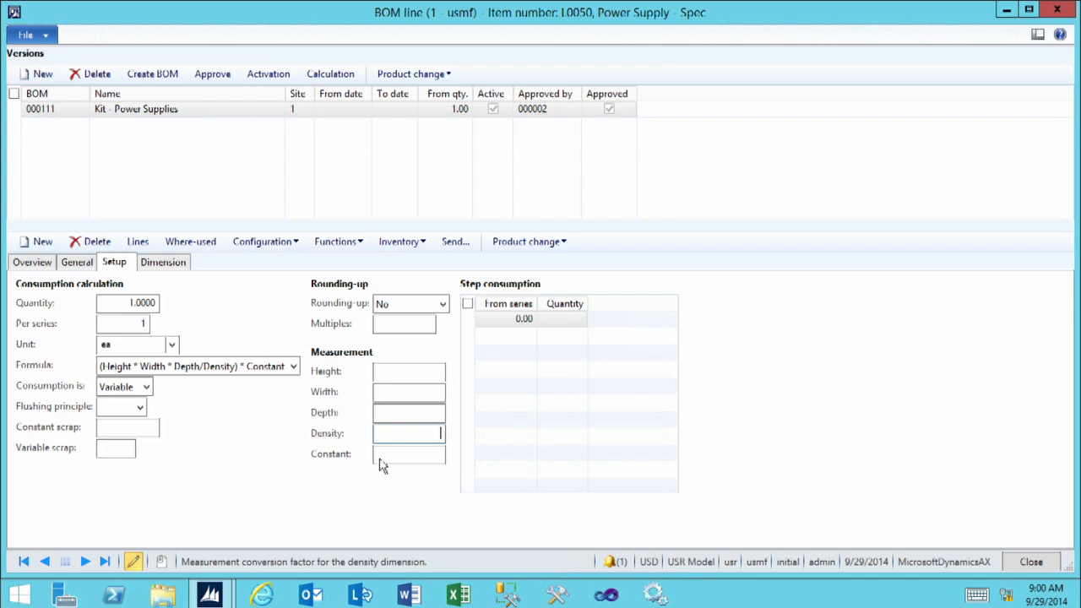
{"action": "left_click", "coordinate": [385, 457]}
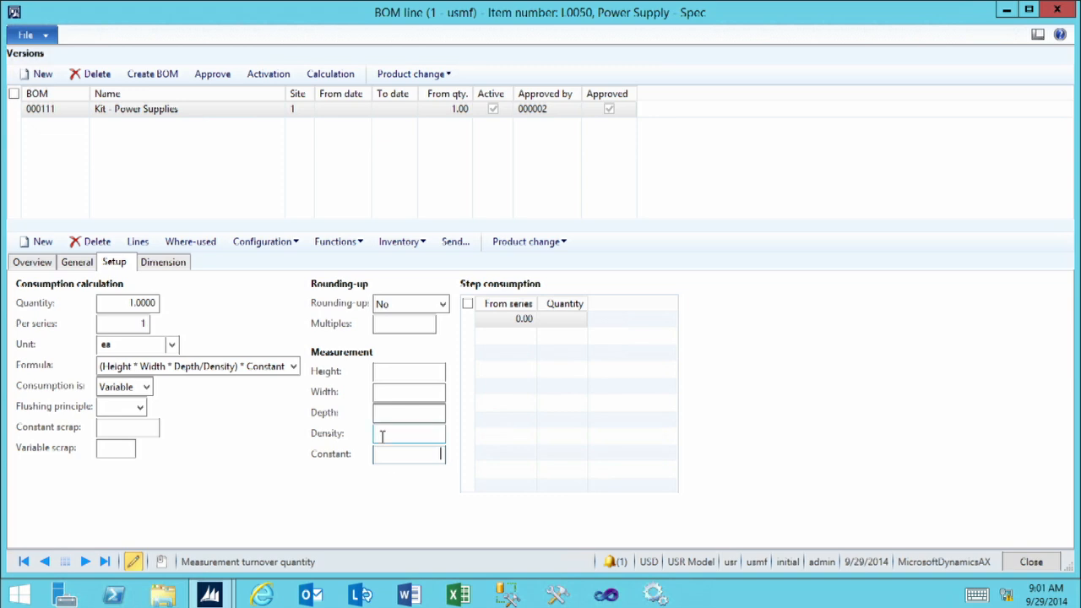
Step: Set the consumption formula to Step and check the step consumption's from-series and quantity fields
{"action": "left_click", "coordinate": [293, 366]}
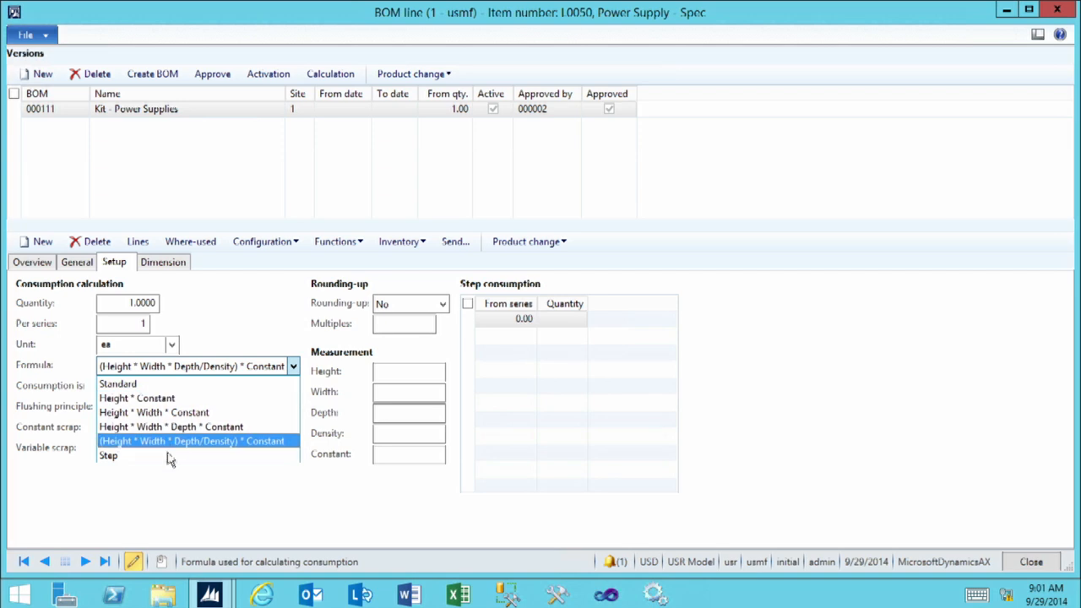
{"action": "key", "text": "Escape"}
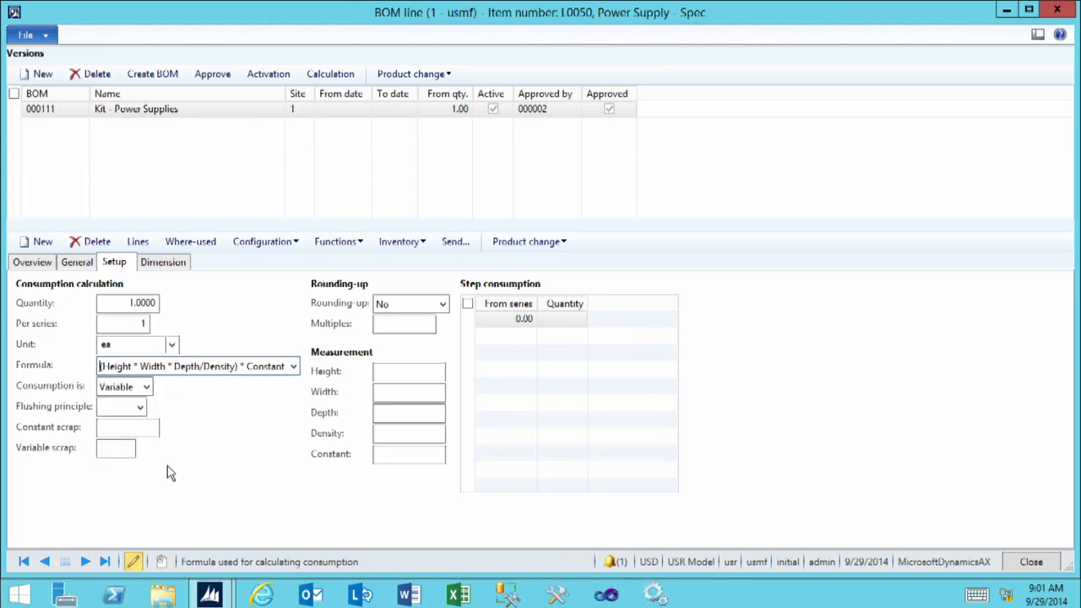
{"action": "left_click", "coordinate": [293, 367]}
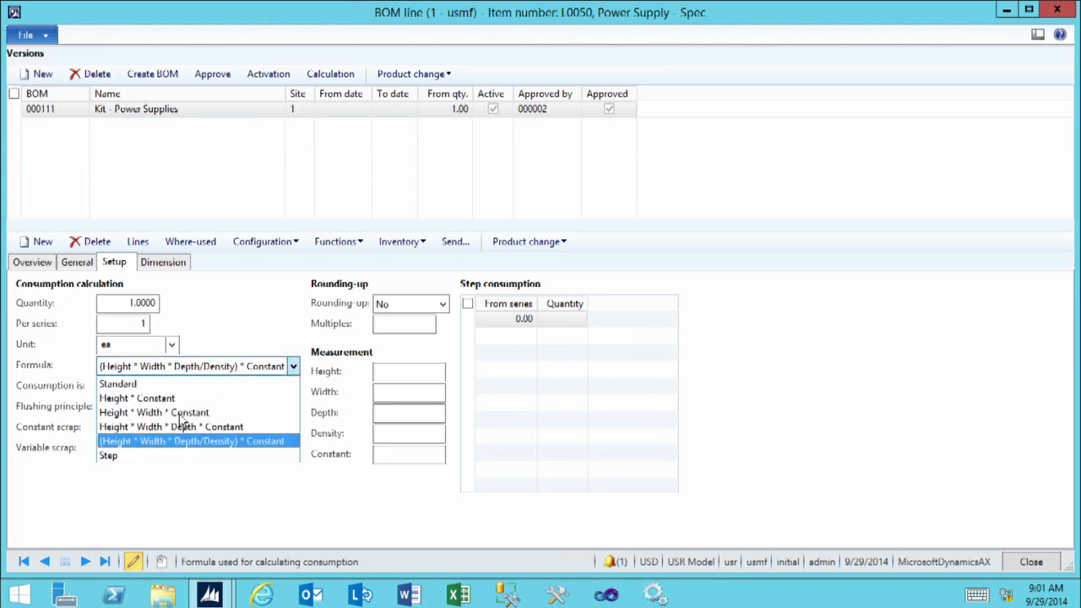
{"action": "left_click", "coordinate": [114, 457]}
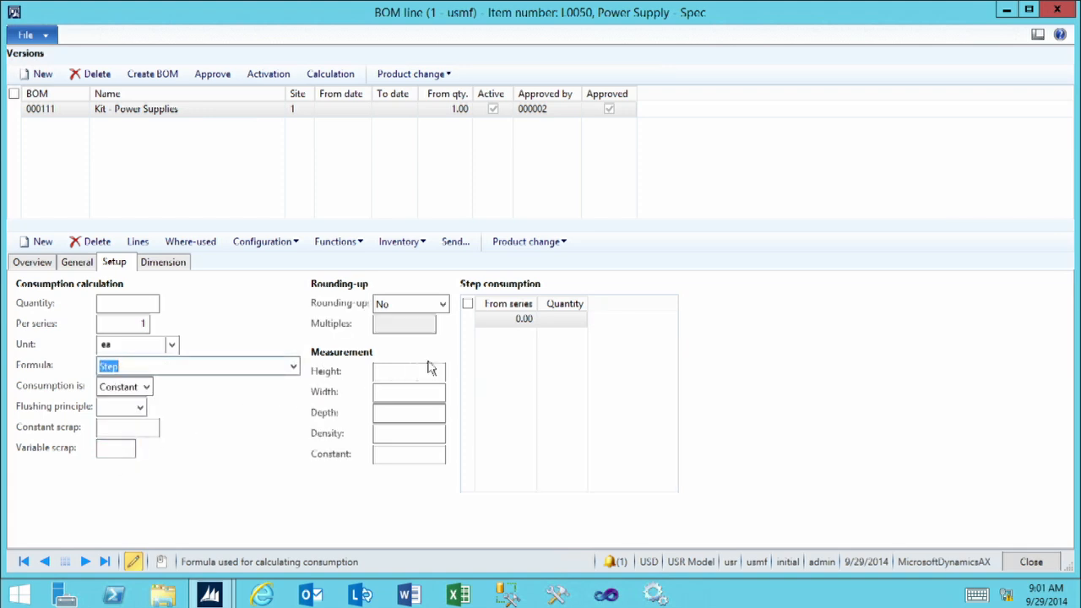
{"action": "left_click", "coordinate": [504, 322]}
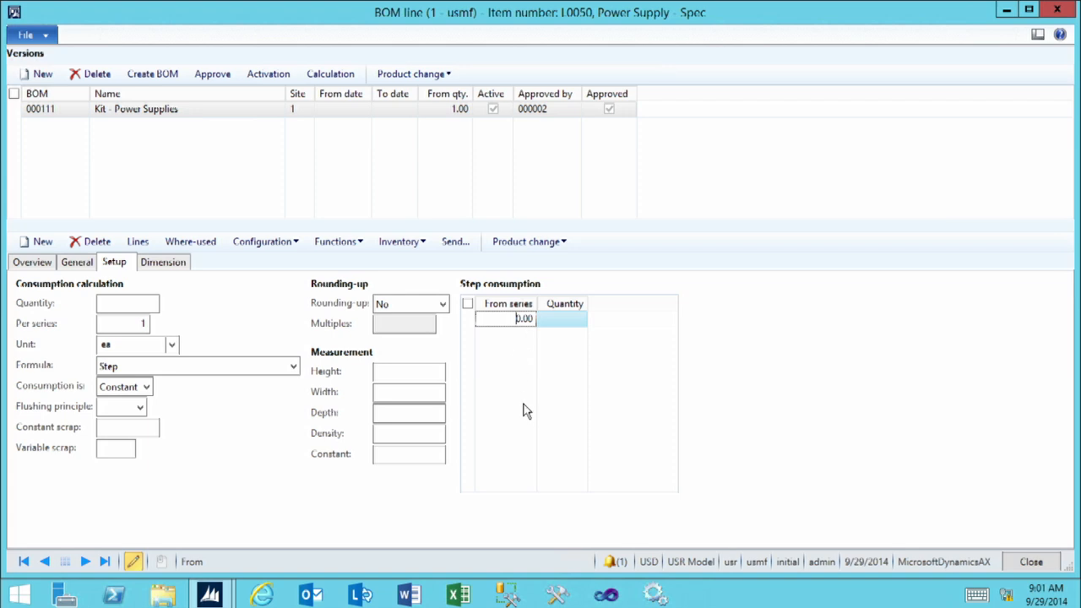
{"action": "left_click", "coordinate": [574, 318]}
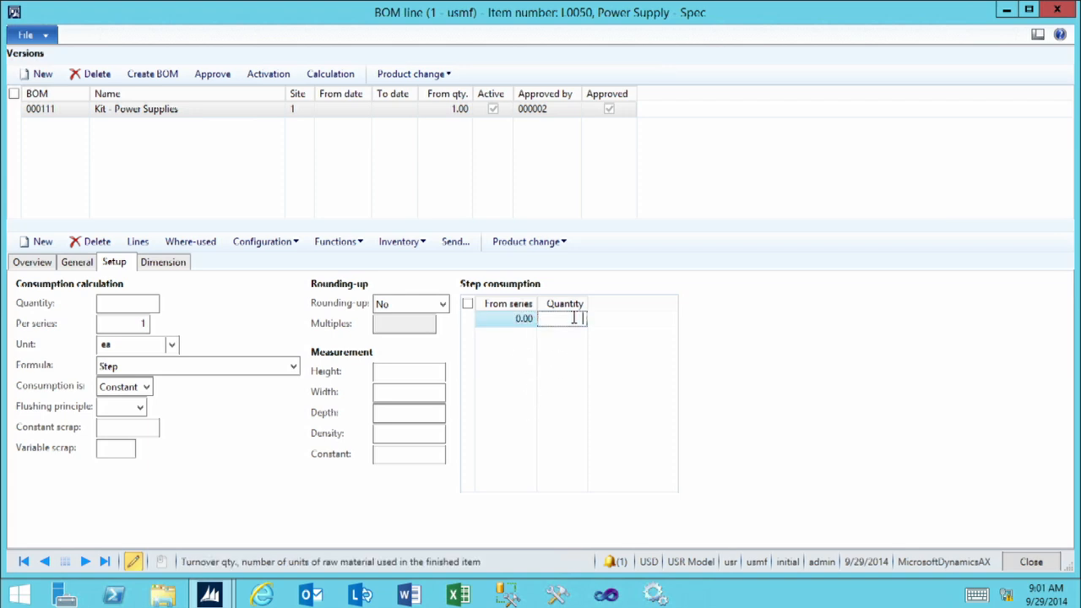
{"action": "left_click", "coordinate": [521, 318]}
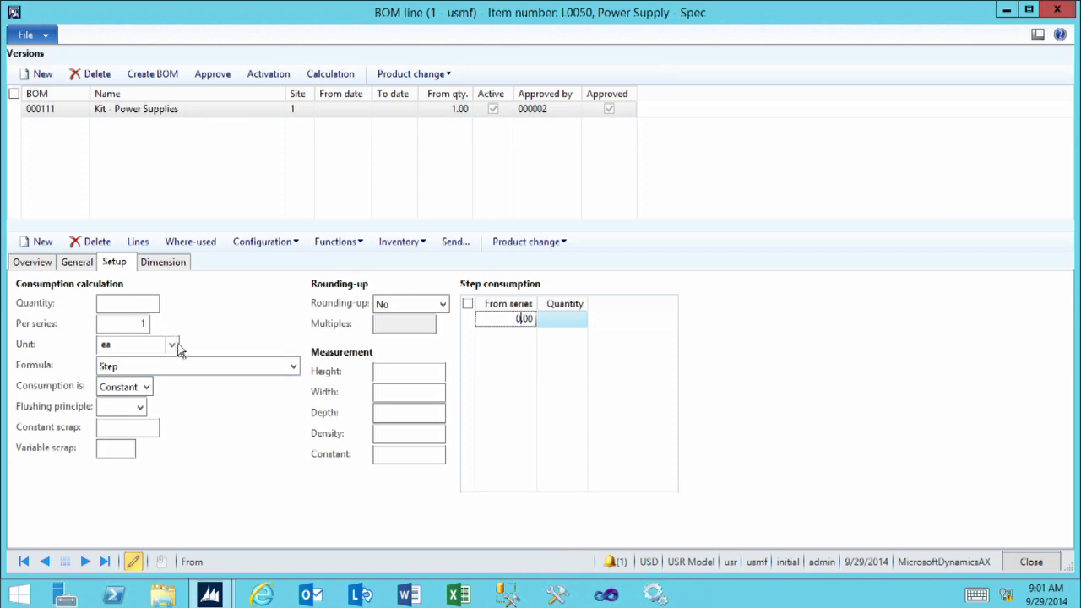
Step: Examine the line's consumption unit and the options for variable or constant consumption
{"action": "left_click", "coordinate": [113, 344]}
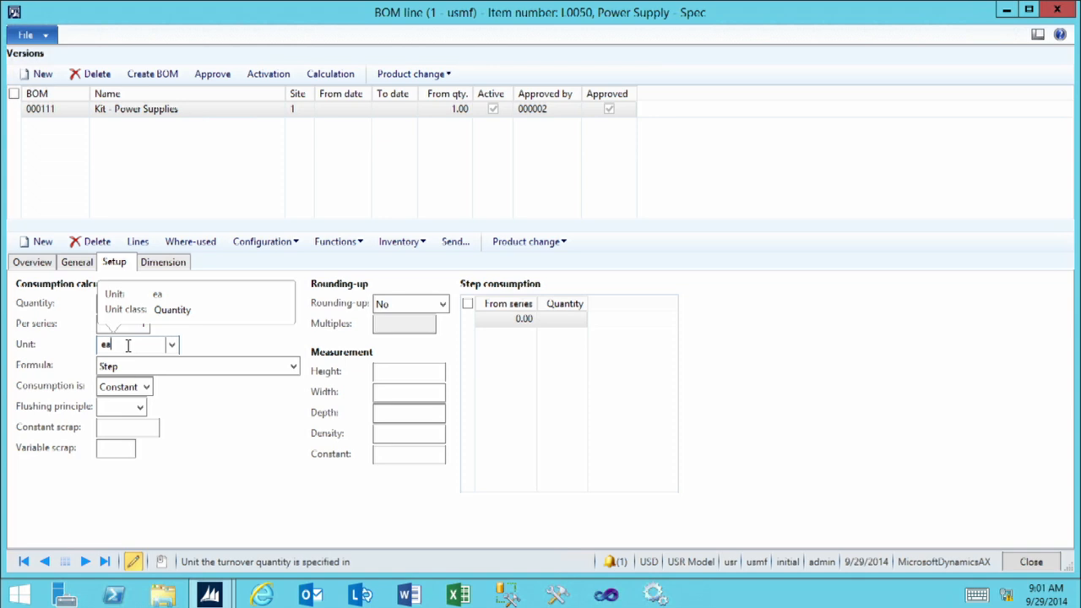
{"action": "left_click", "coordinate": [171, 346]}
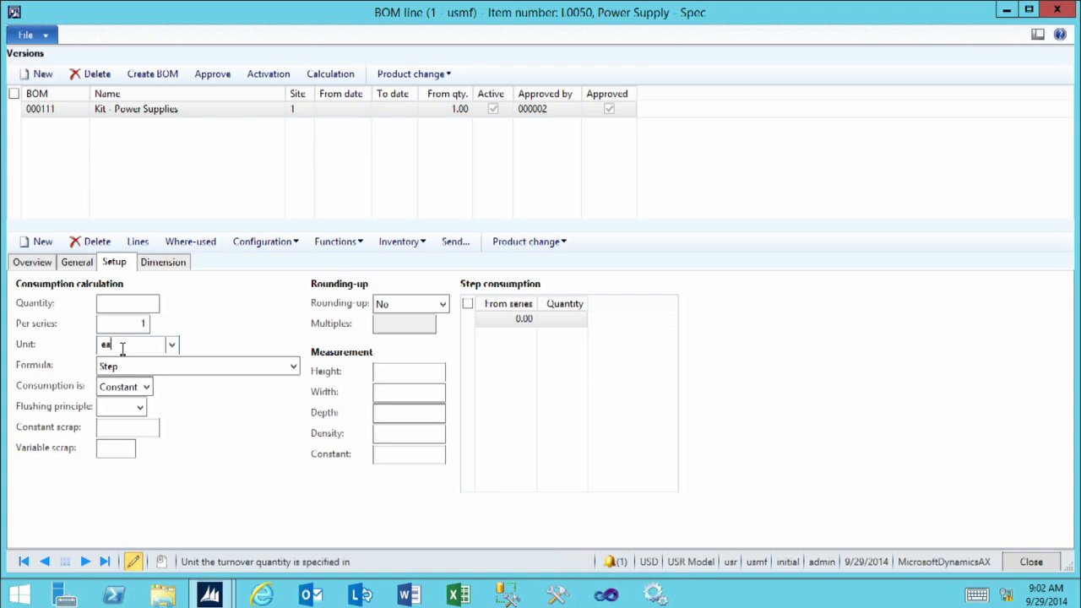
{"action": "left_click", "coordinate": [118, 387]}
{"action": "left_click", "coordinate": [146, 388]}
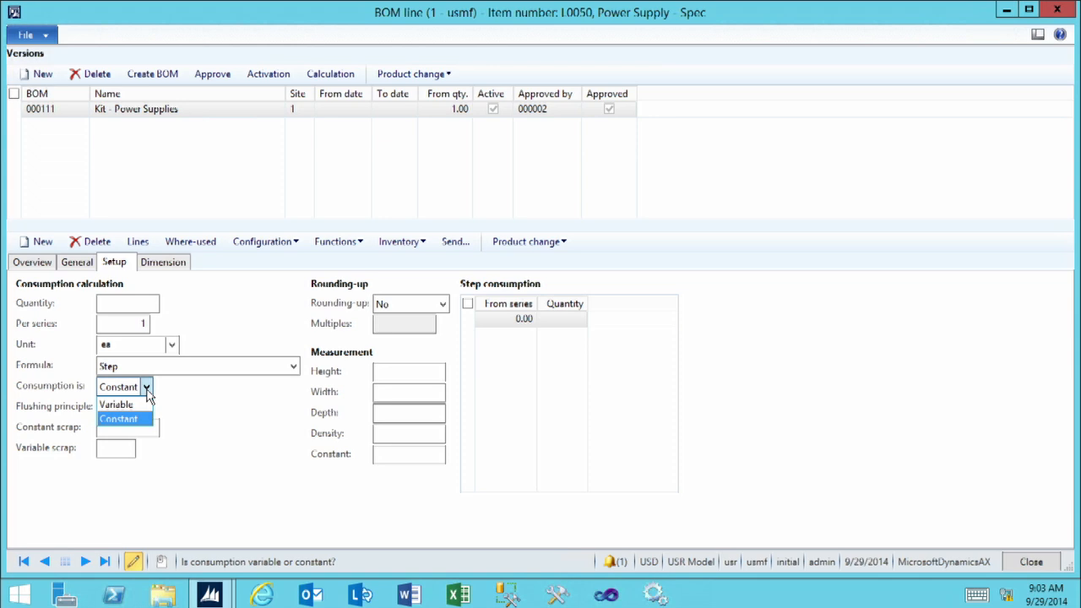
{"action": "left_click", "coordinate": [146, 391]}
Step: Set the line's flushing principle to Manual and go to the constant scrap value
{"action": "left_click", "coordinate": [122, 406]}
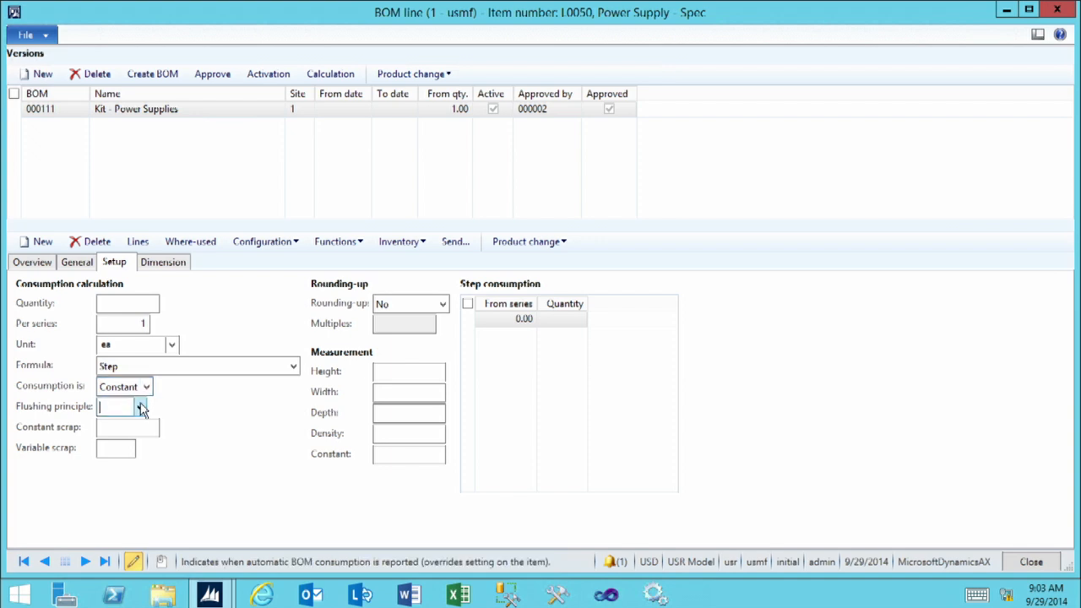
{"action": "left_click", "coordinate": [141, 407]}
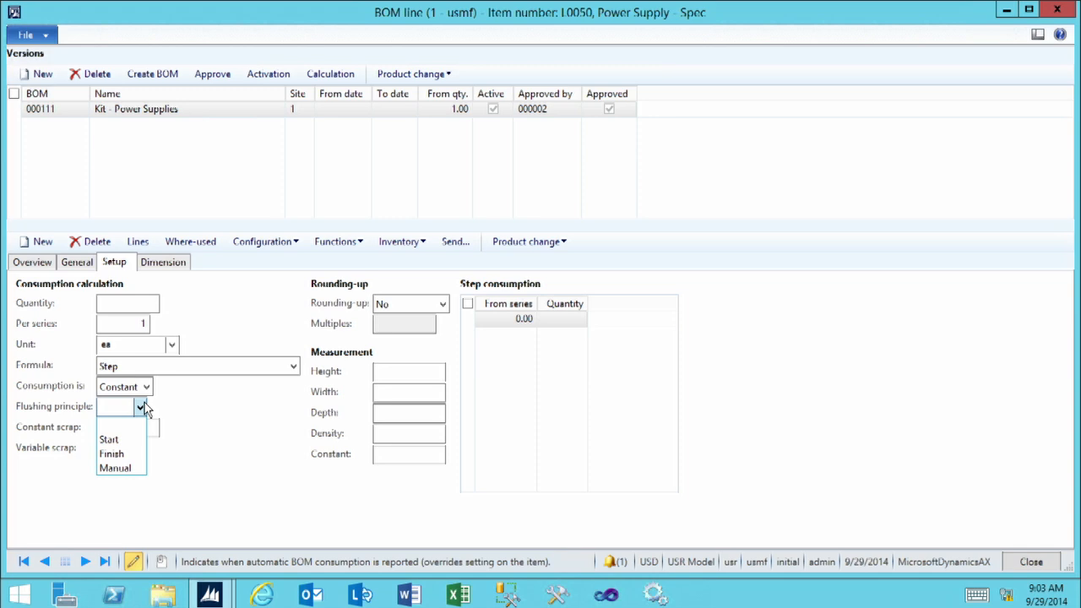
{"action": "left_click", "coordinate": [117, 468]}
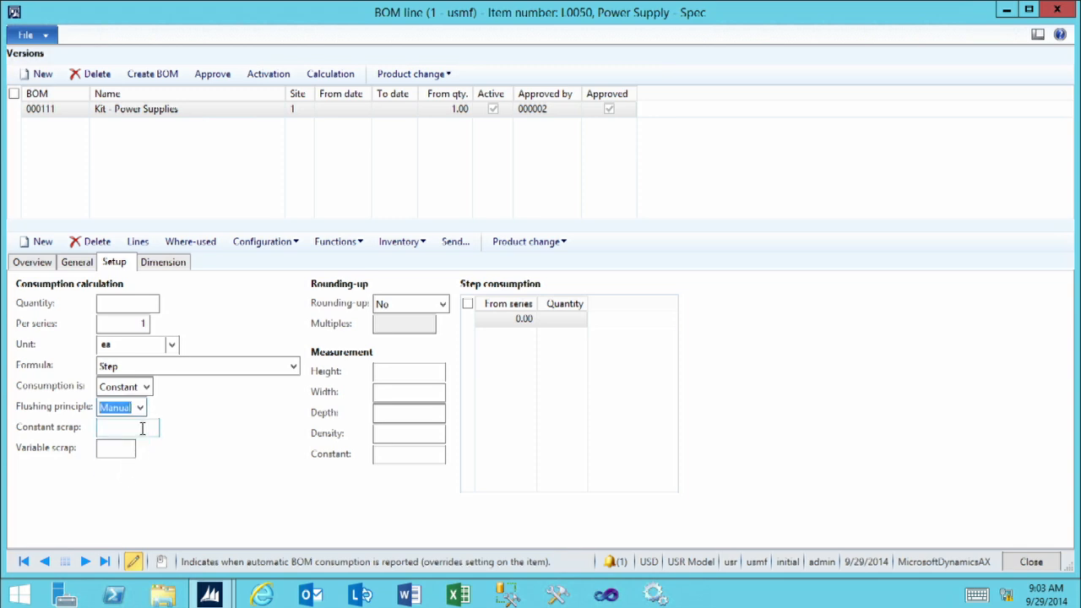
{"action": "left_click", "coordinate": [142, 428]}
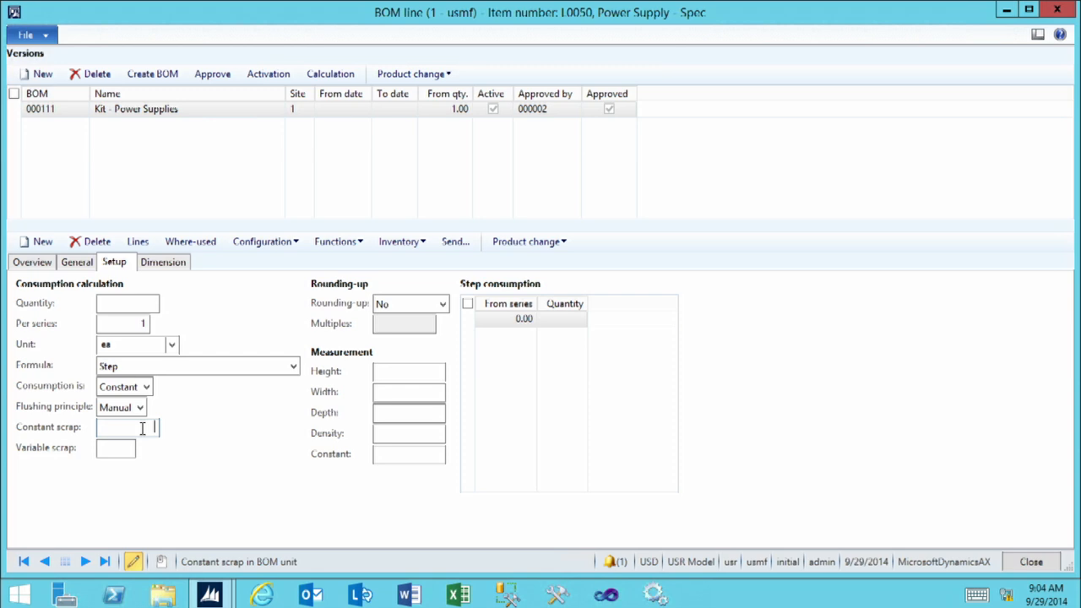
Step: Set the consumption formula to Height * Constant and enter a measurement height of 10
{"action": "left_click", "coordinate": [387, 376]}
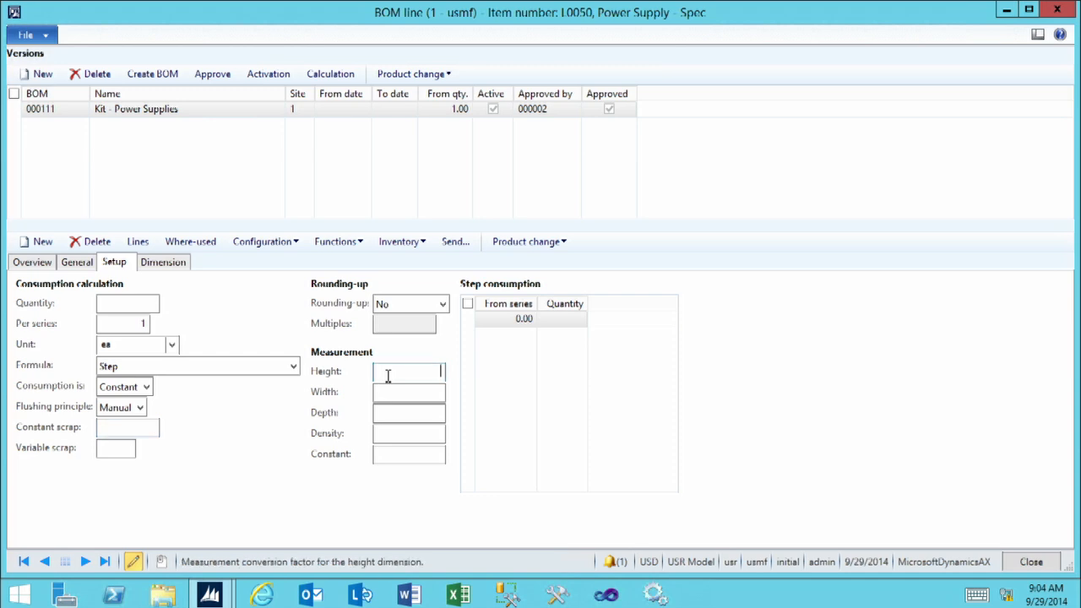
{"action": "left_click", "coordinate": [293, 366]}
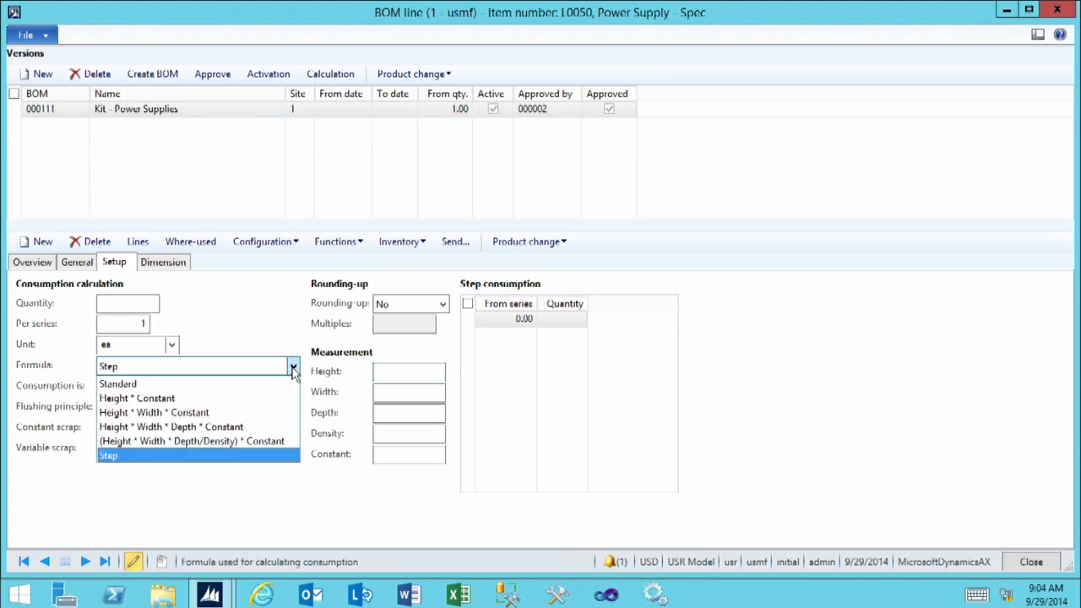
{"action": "left_click", "coordinate": [136, 399]}
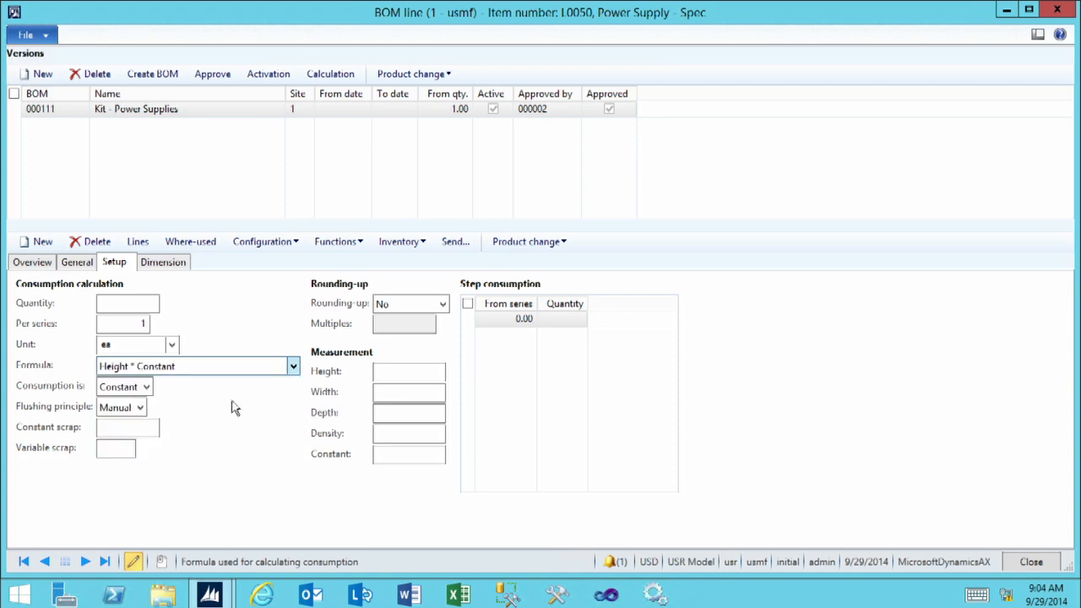
{"action": "left_click", "coordinate": [387, 373]}
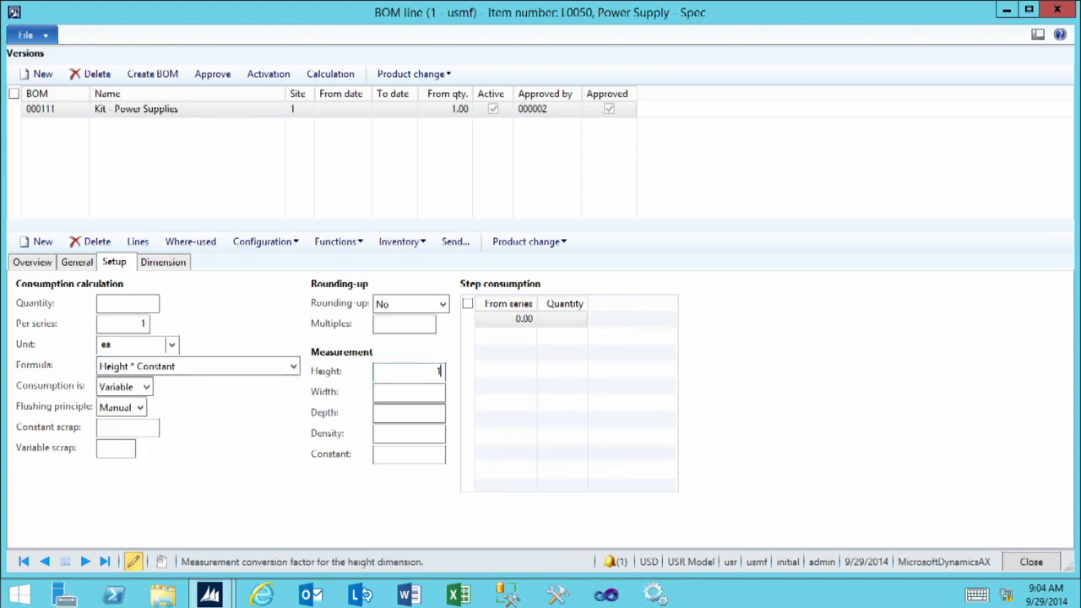
{"action": "type", "text": "10"}
{"action": "key", "text": "Tab"}
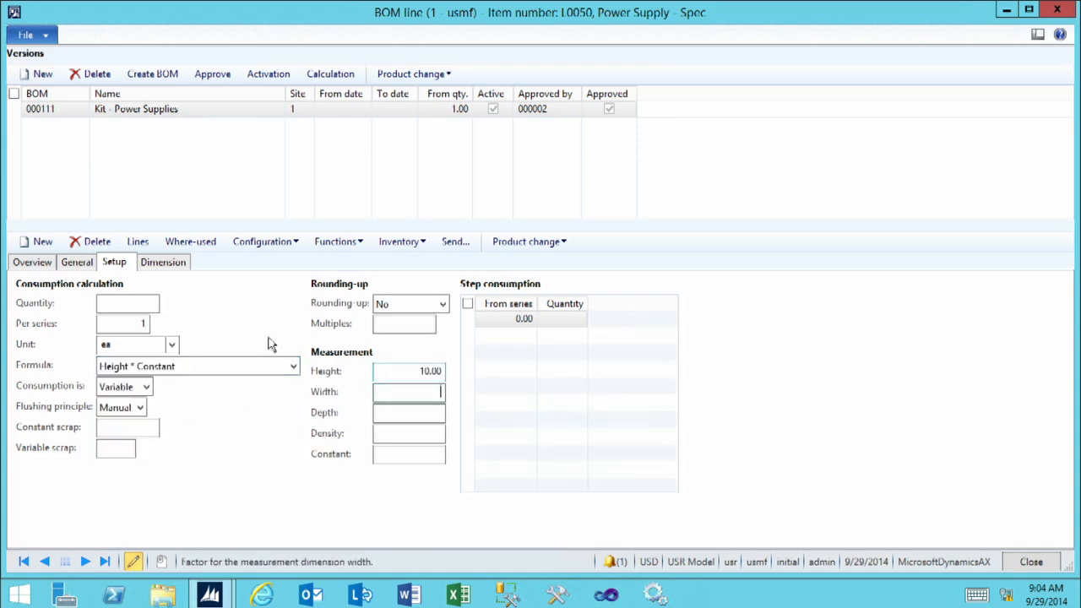
Step: Change the line's consumption unit to ft
{"action": "left_click", "coordinate": [123, 345]}
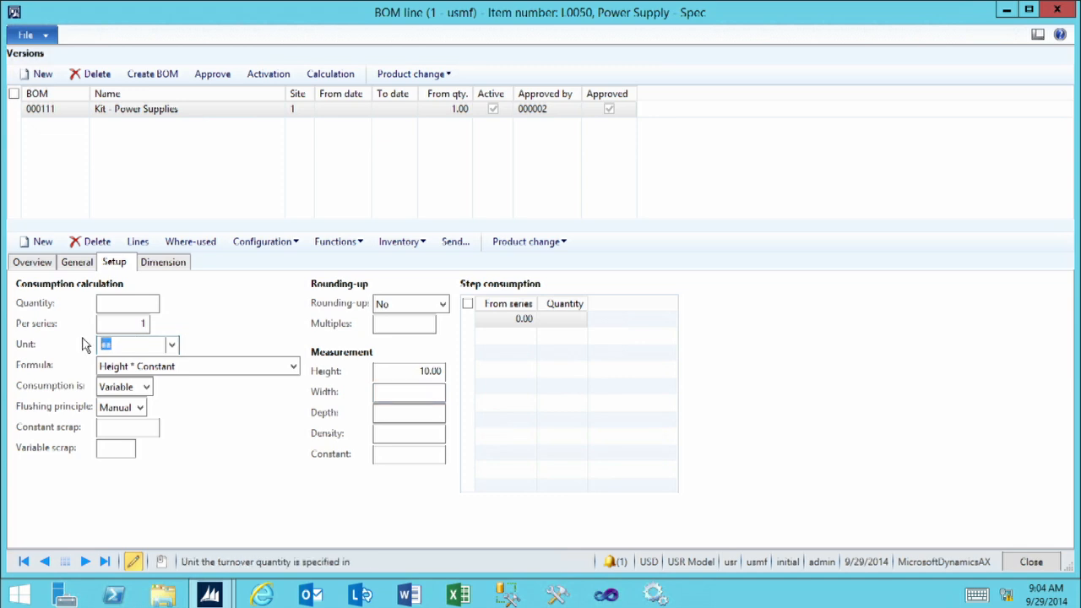
{"action": "type", "text": "ft"}
{"action": "key", "text": "Tab"}
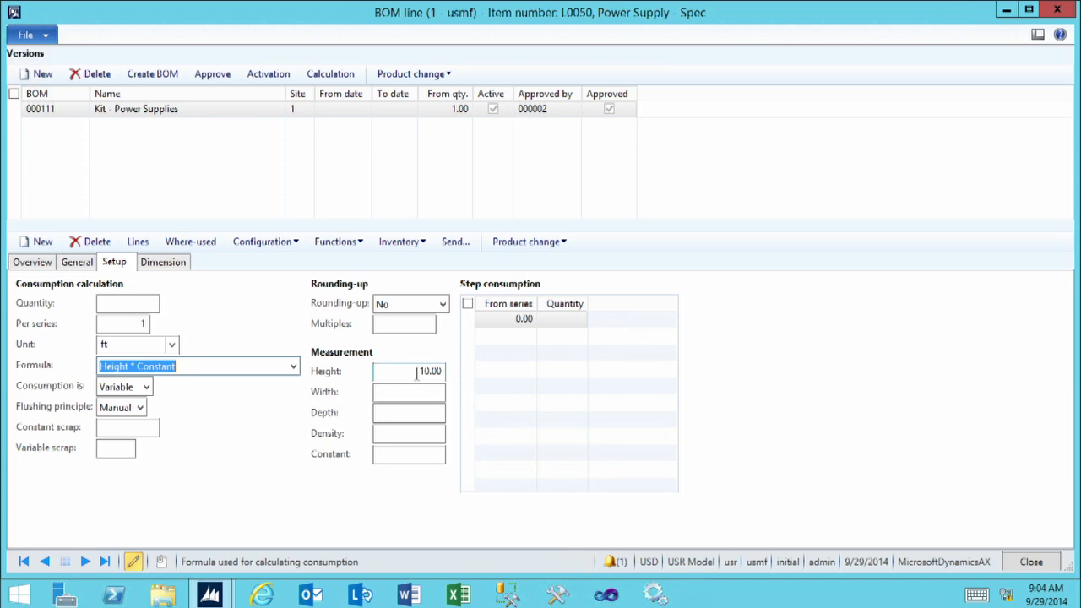
Step: Set the line's measurement constant to 1 and go to the constant scrap value
{"action": "left_click", "coordinate": [420, 456]}
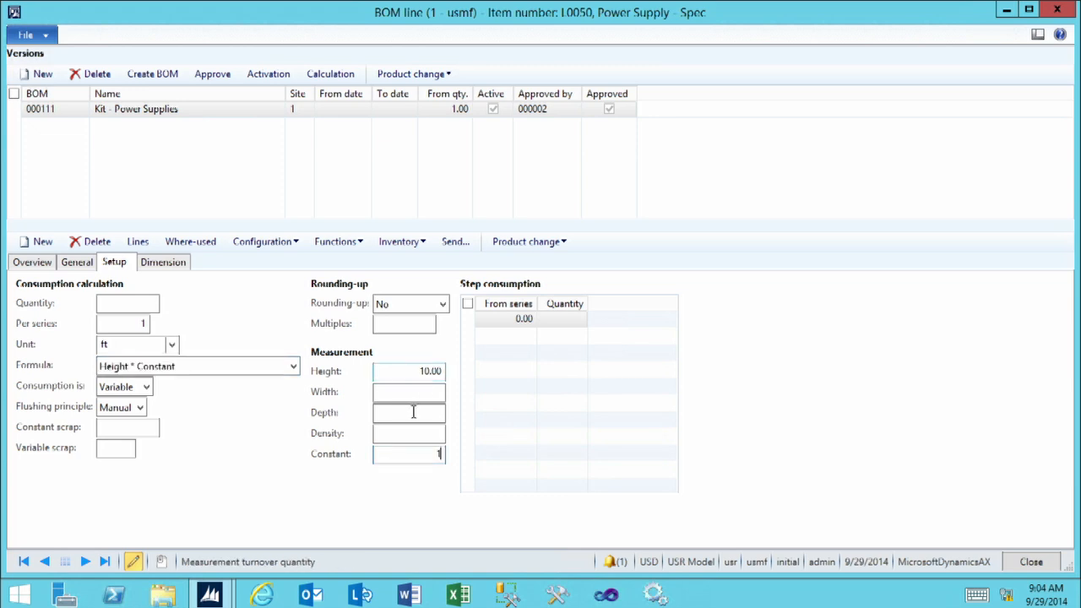
{"action": "type", "text": "1"}
{"action": "left_click", "coordinate": [419, 371]}
{"action": "left_click", "coordinate": [425, 456]}
{"action": "left_click", "coordinate": [155, 429]}
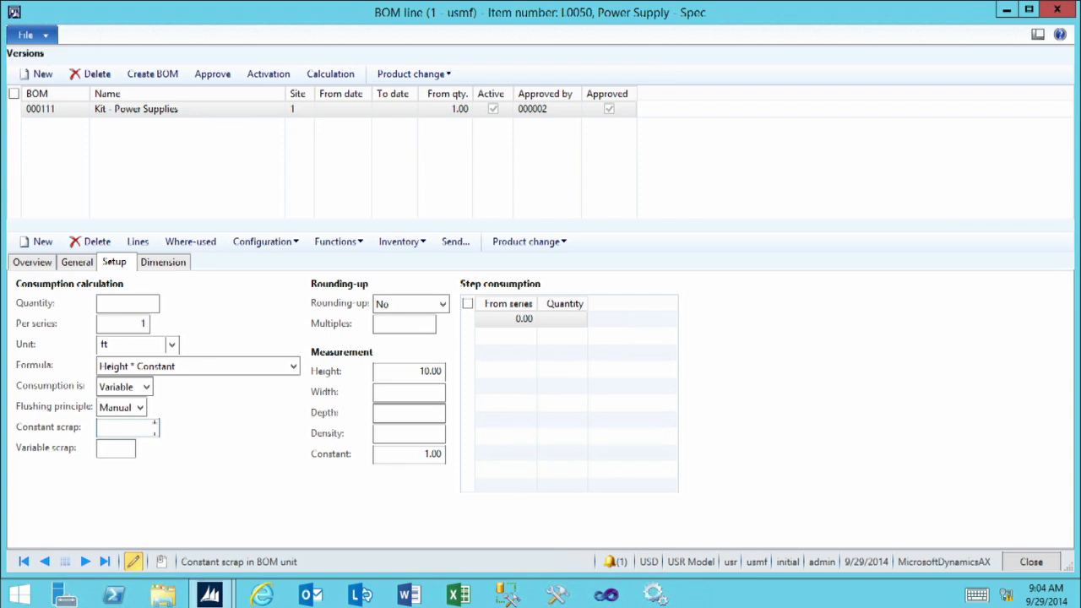
Step: Try to calculate the item's cost with costing version 2014COST, procured by production order without a route, and check the logged message
{"action": "left_click", "coordinate": [328, 74]}
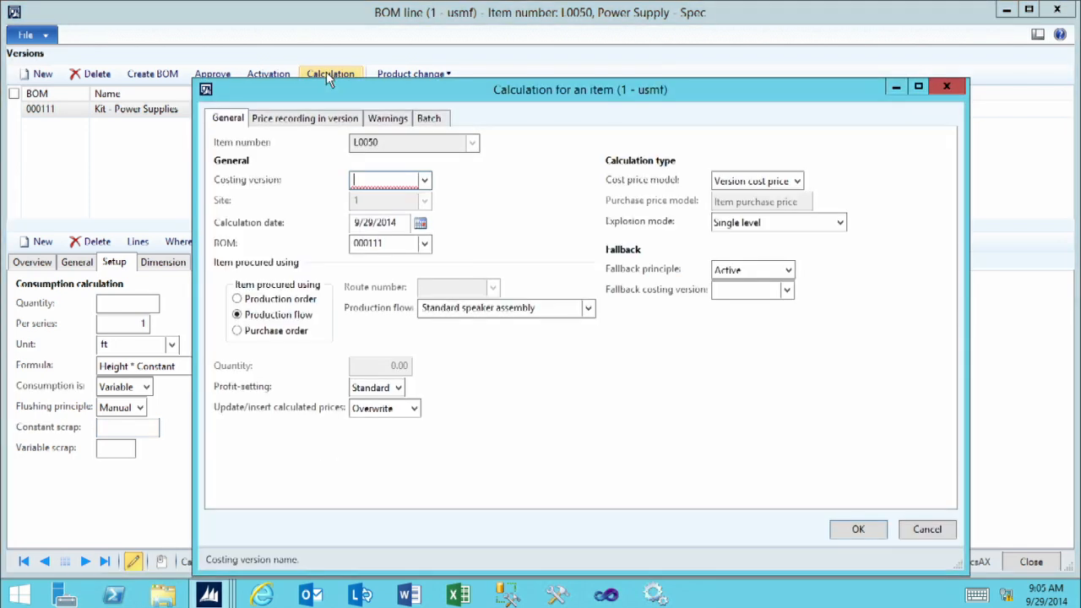
{"action": "left_click", "coordinate": [424, 181]}
{"action": "left_click", "coordinate": [373, 235]}
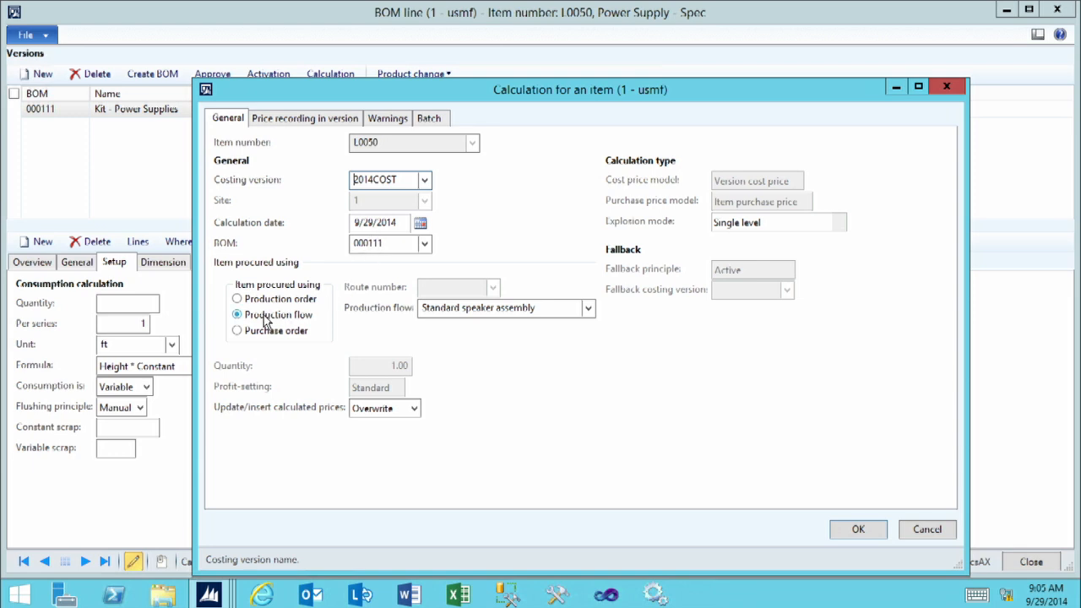
{"action": "left_click", "coordinate": [240, 301]}
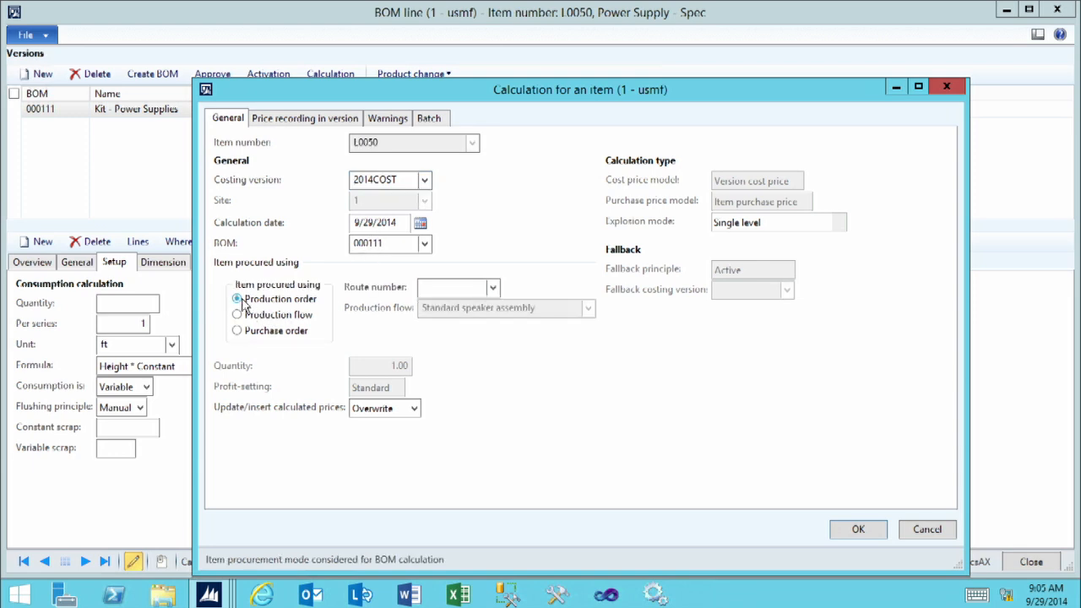
{"action": "left_click", "coordinate": [424, 289]}
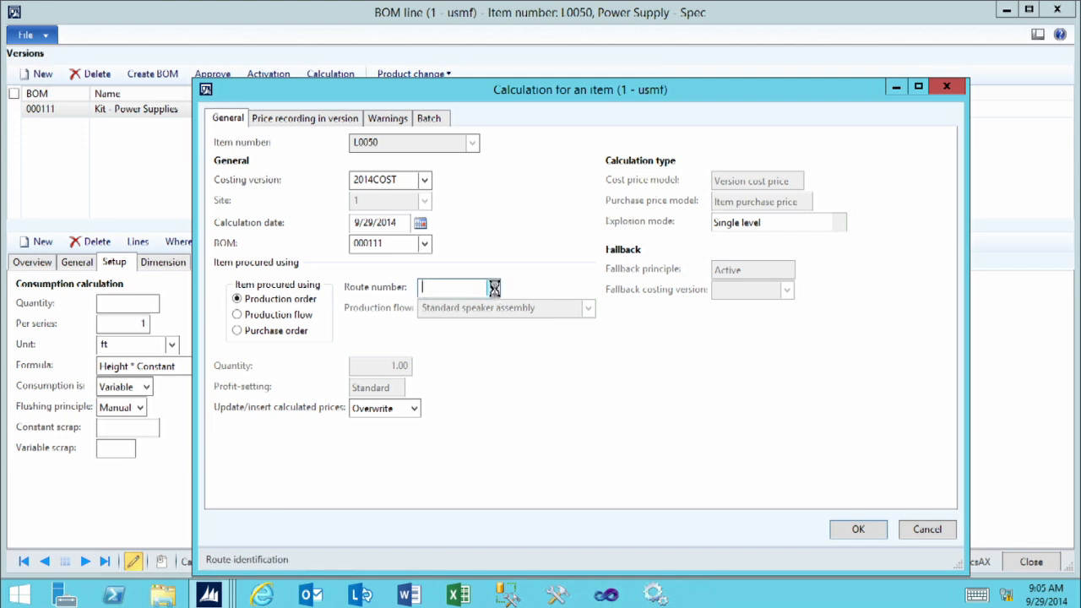
{"action": "left_click", "coordinate": [493, 288]}
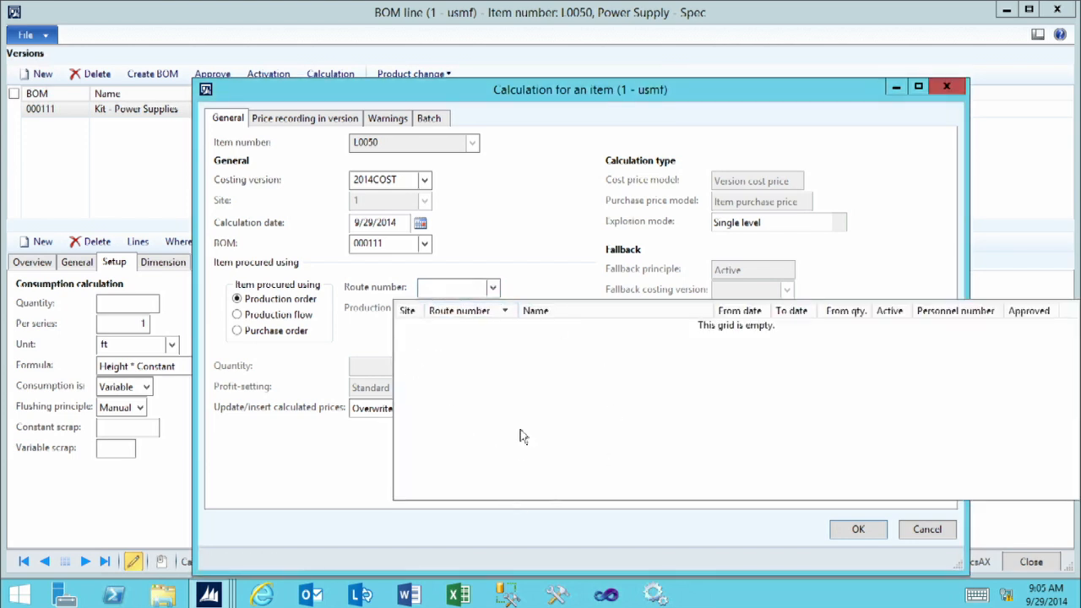
{"action": "left_click", "coordinate": [453, 288]}
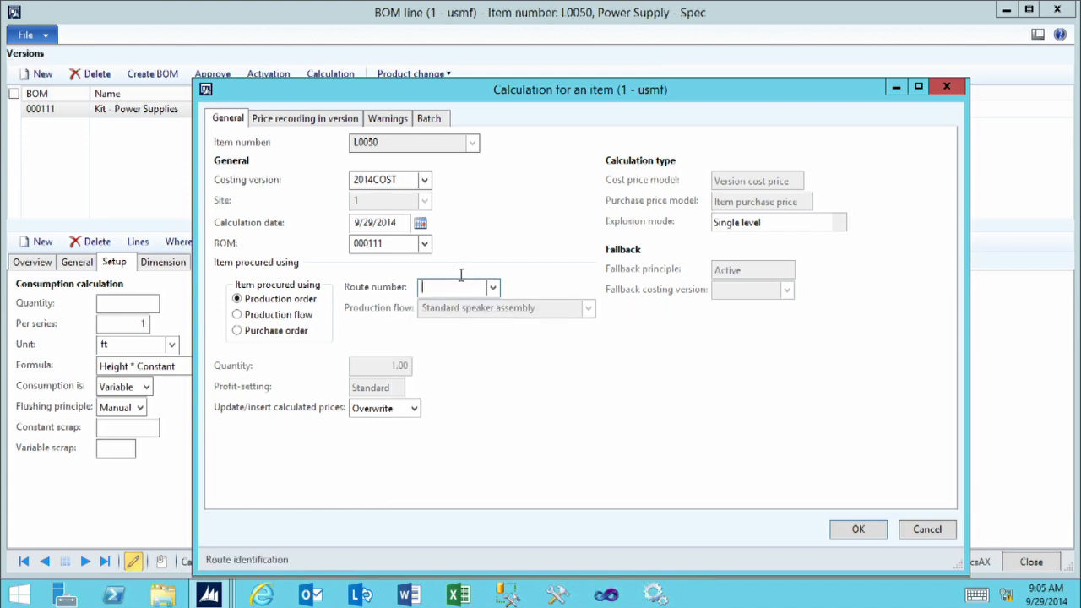
{"action": "left_click", "coordinate": [859, 531]}
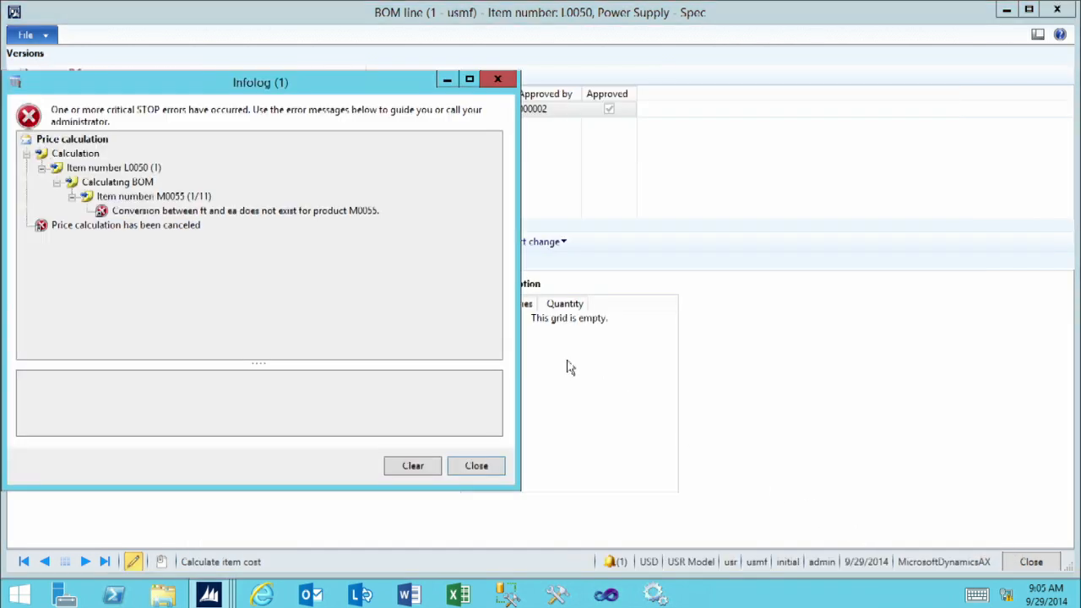
{"action": "left_click", "coordinate": [238, 215]}
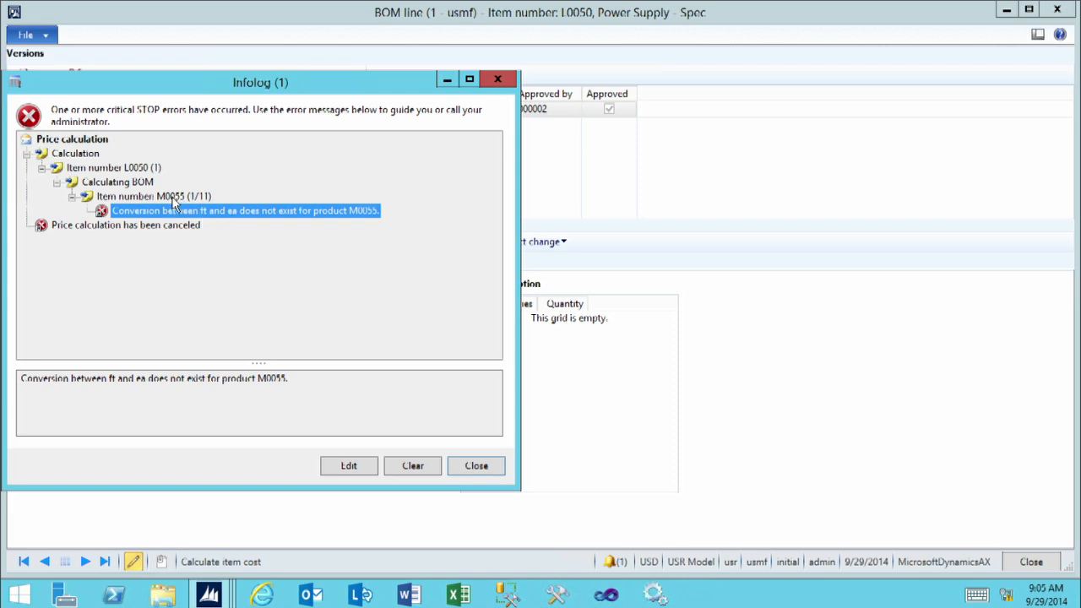
{"action": "left_click", "coordinate": [485, 470]}
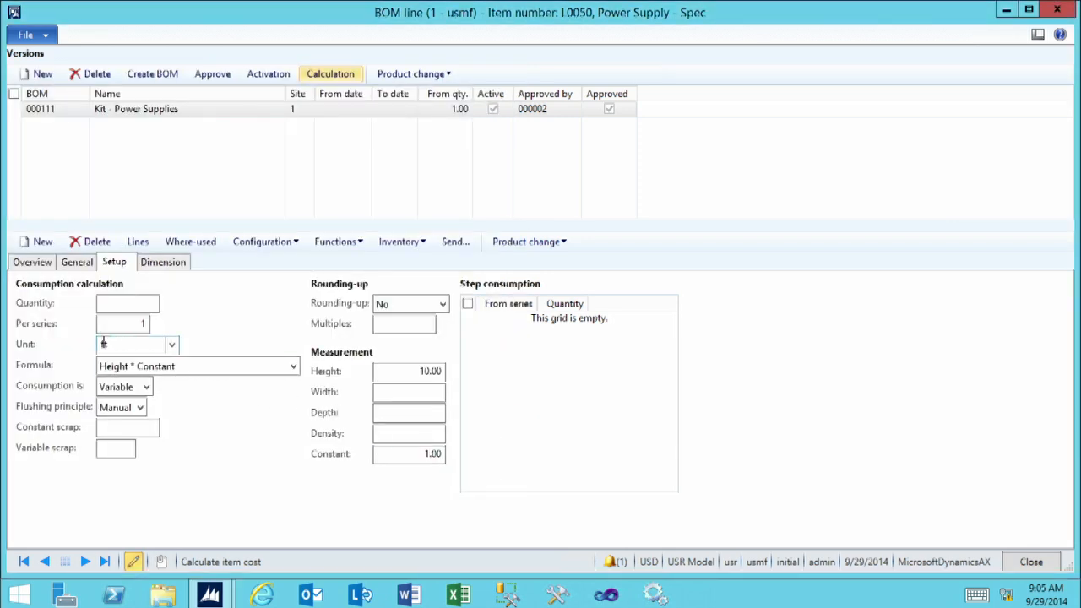
Step: Change the BOM line's consumption unit to ea
{"action": "left_click", "coordinate": [102, 344]}
{"action": "type", "text": "ea"}
{"action": "key", "text": "Tab"}
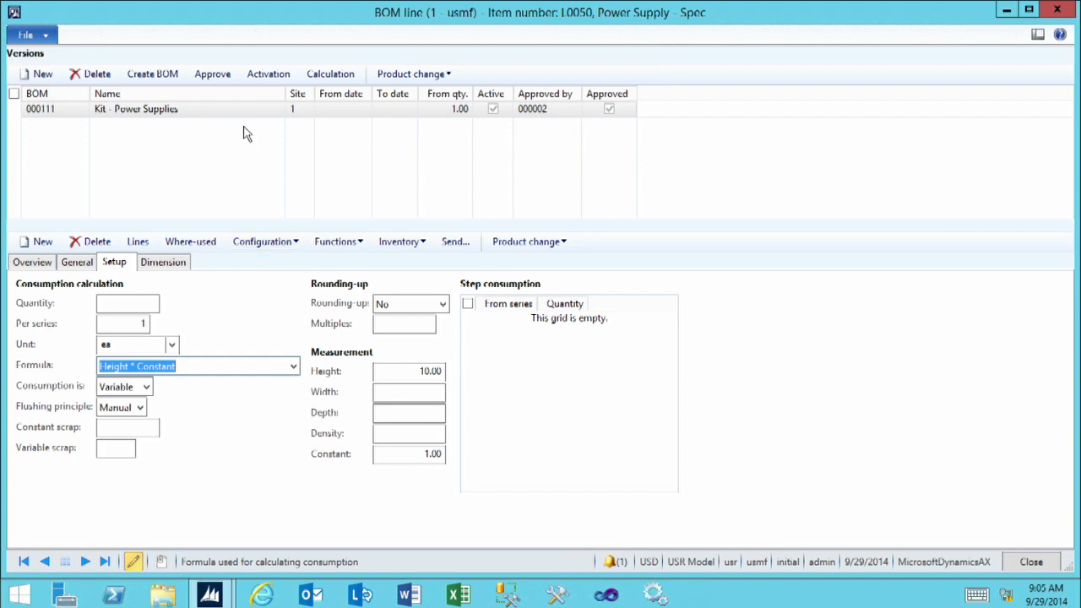
Step: Run the item cost calculation for BOM 000111 with costing version 2014COST and production order procurement, and review the log
{"action": "left_click", "coordinate": [329, 75]}
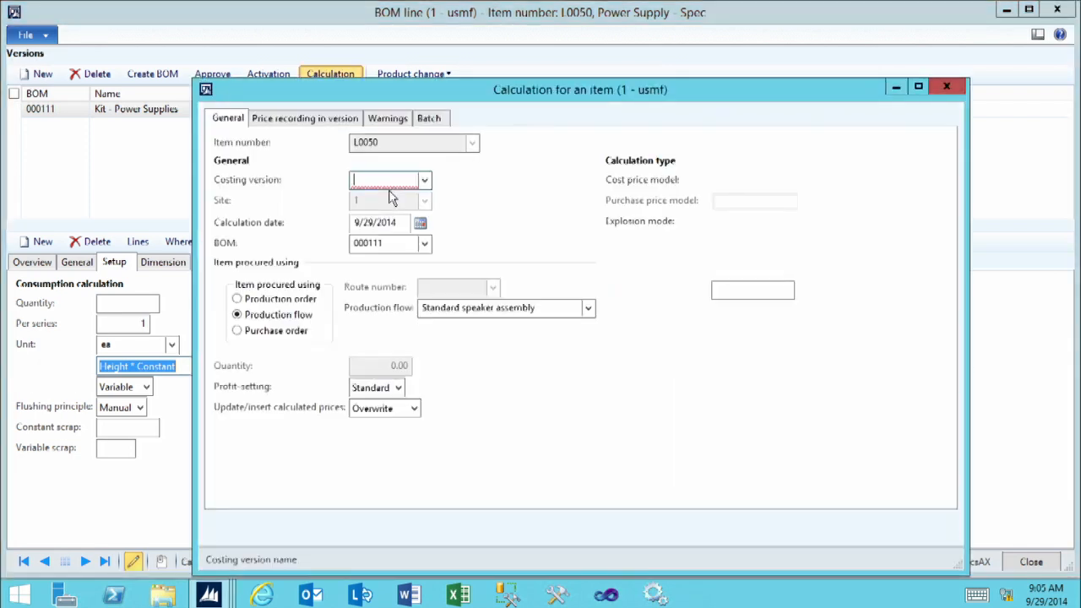
{"action": "left_click", "coordinate": [427, 183]}
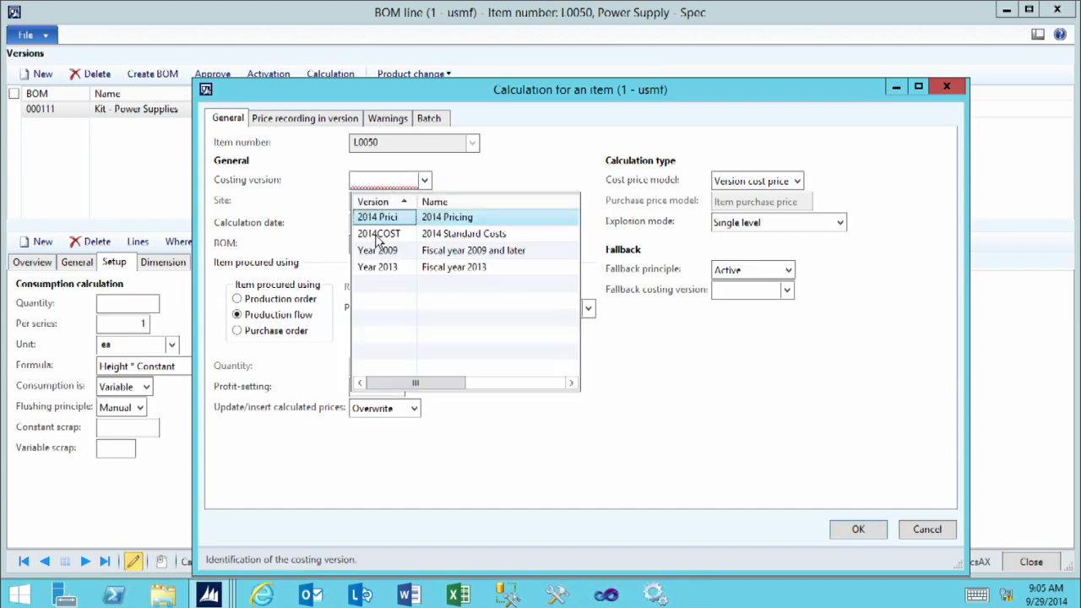
{"action": "left_click", "coordinate": [379, 236]}
{"action": "left_click", "coordinate": [237, 299]}
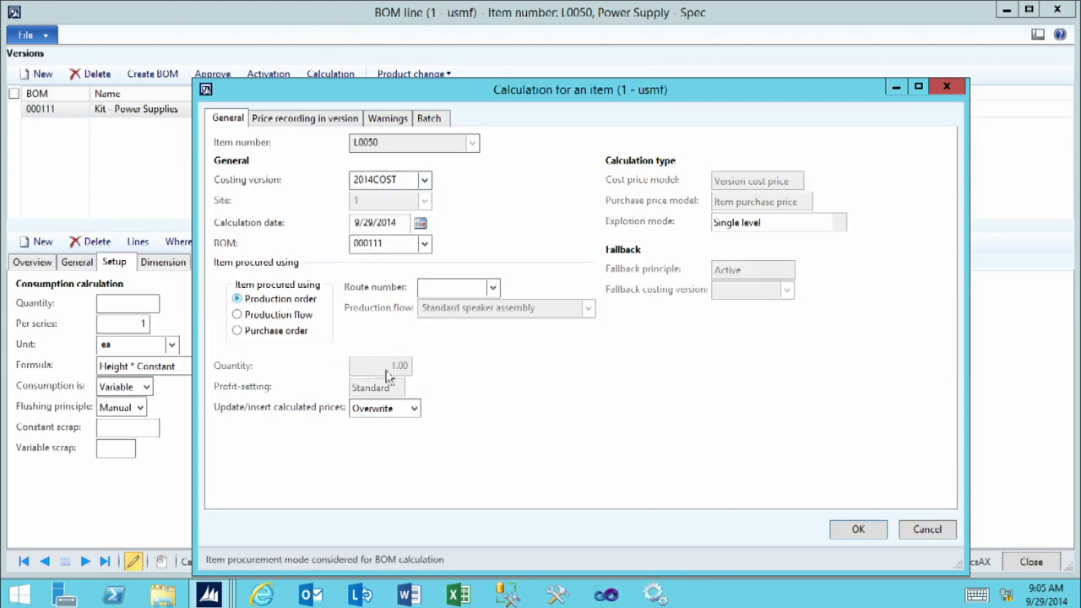
{"action": "left_click", "coordinate": [858, 531]}
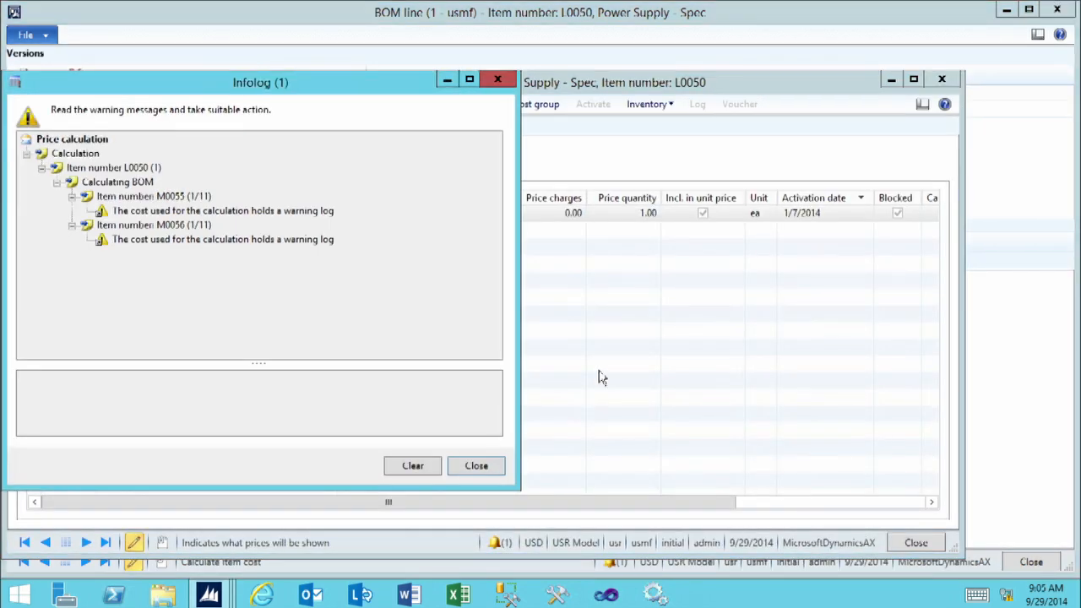
{"action": "left_click", "coordinate": [175, 213]}
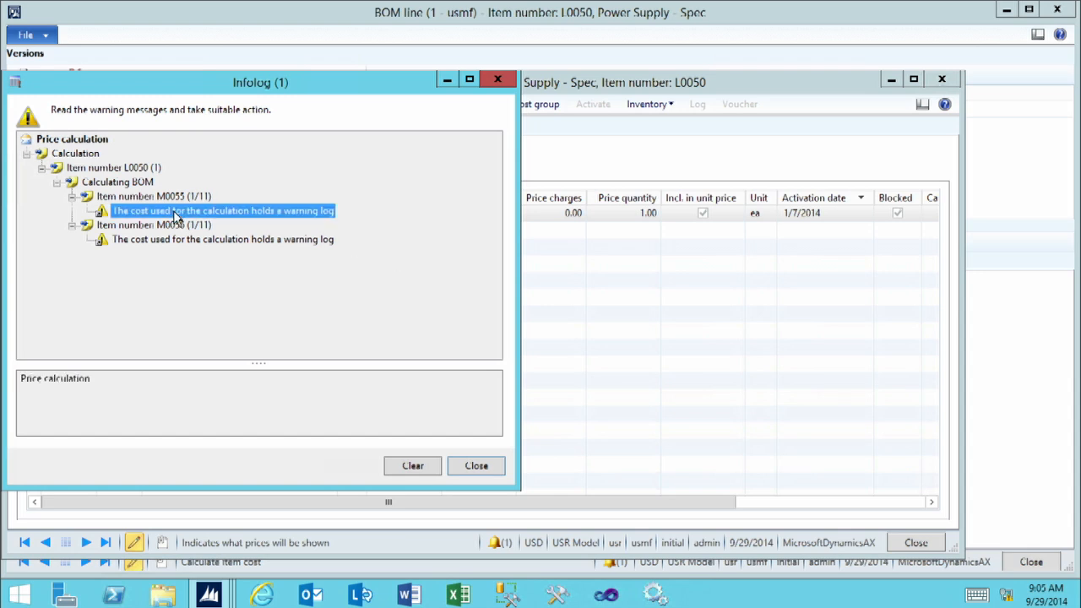
{"action": "left_click", "coordinate": [483, 473]}
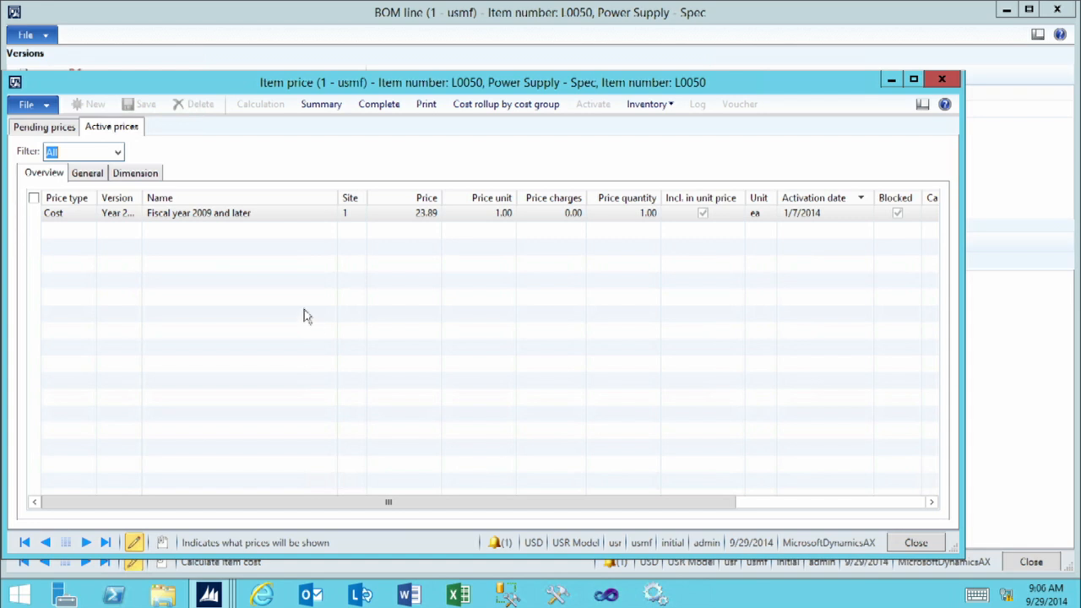
Step: Examine the complete calculation of the active cost price, including the US Power Cord's general and price details, and return to the BOM line
{"action": "left_click", "coordinate": [254, 219]}
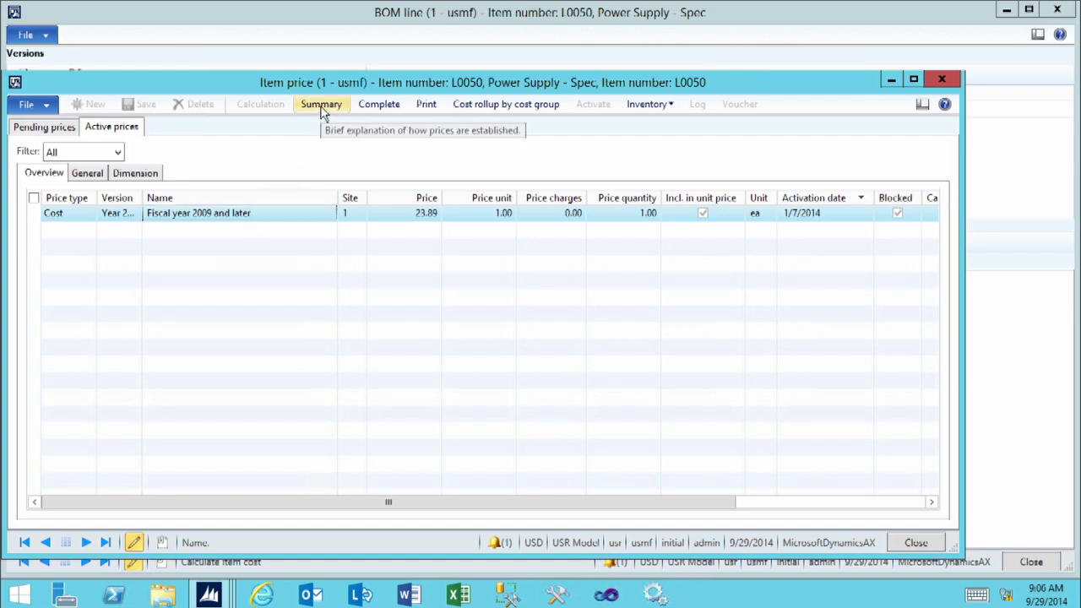
{"action": "left_click", "coordinate": [380, 107]}
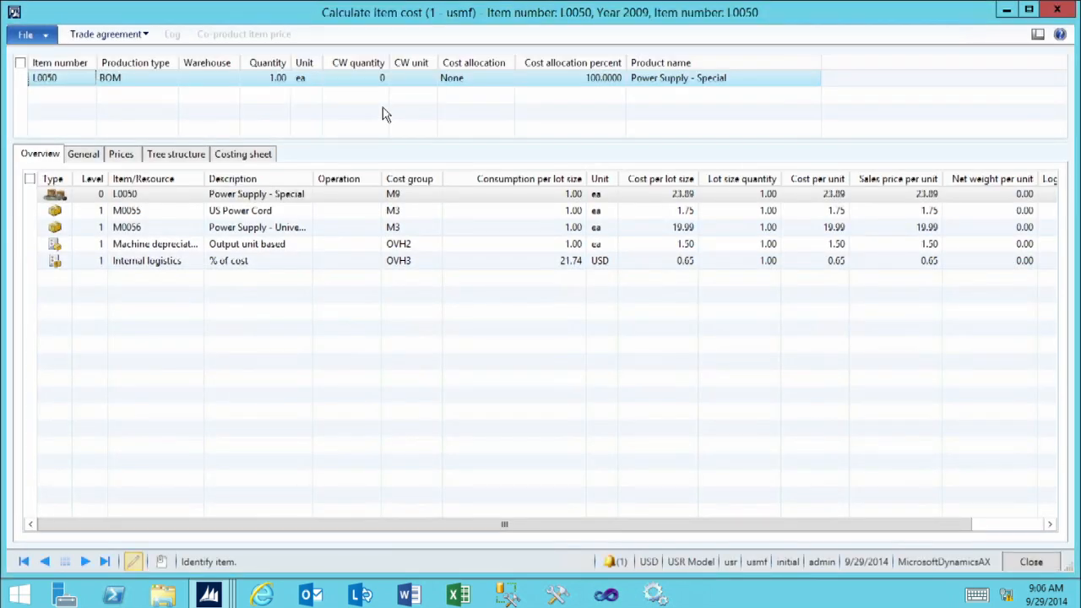
{"action": "left_click", "coordinate": [269, 213]}
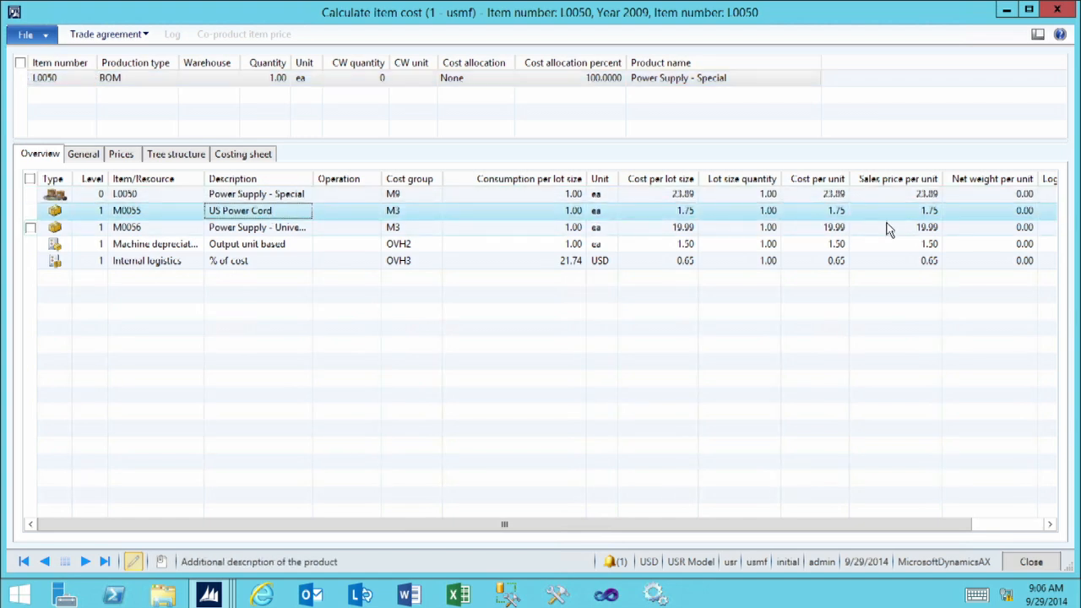
{"action": "left_click", "coordinate": [83, 154]}
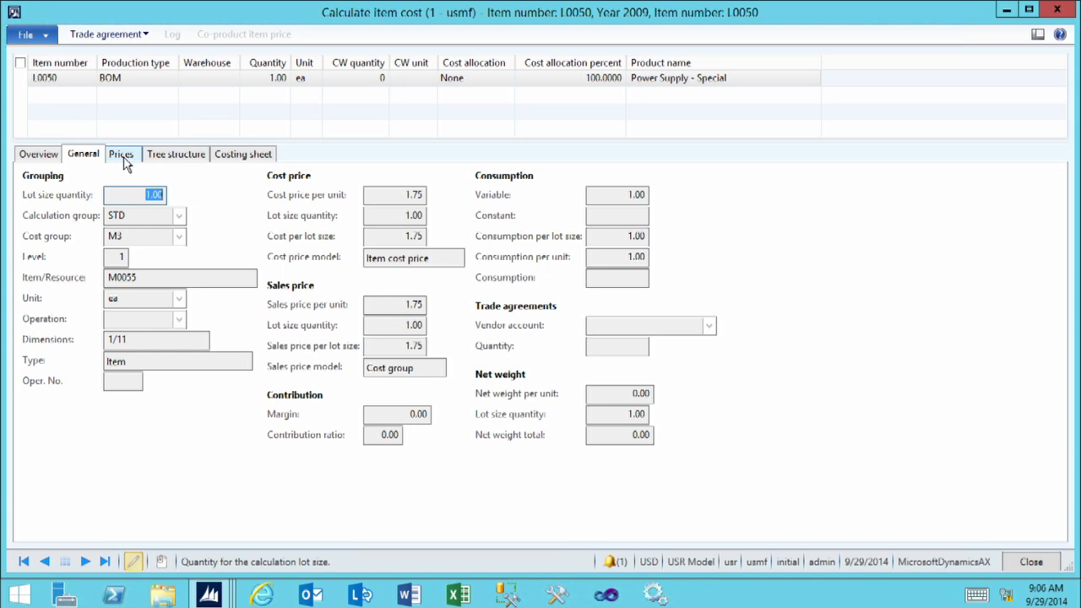
{"action": "left_click", "coordinate": [122, 155]}
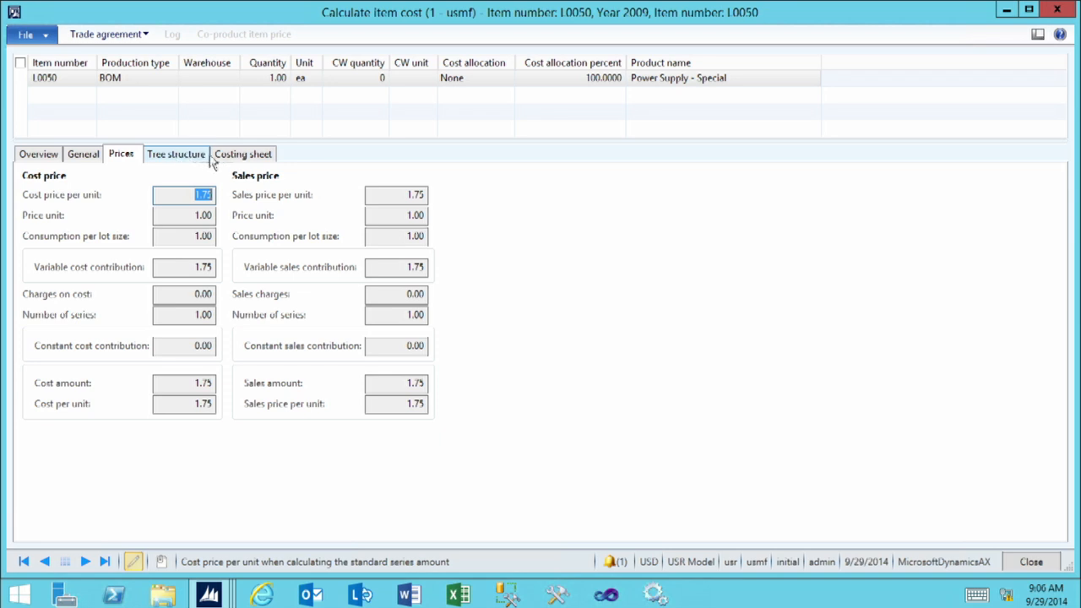
{"action": "left_click", "coordinate": [1033, 563]}
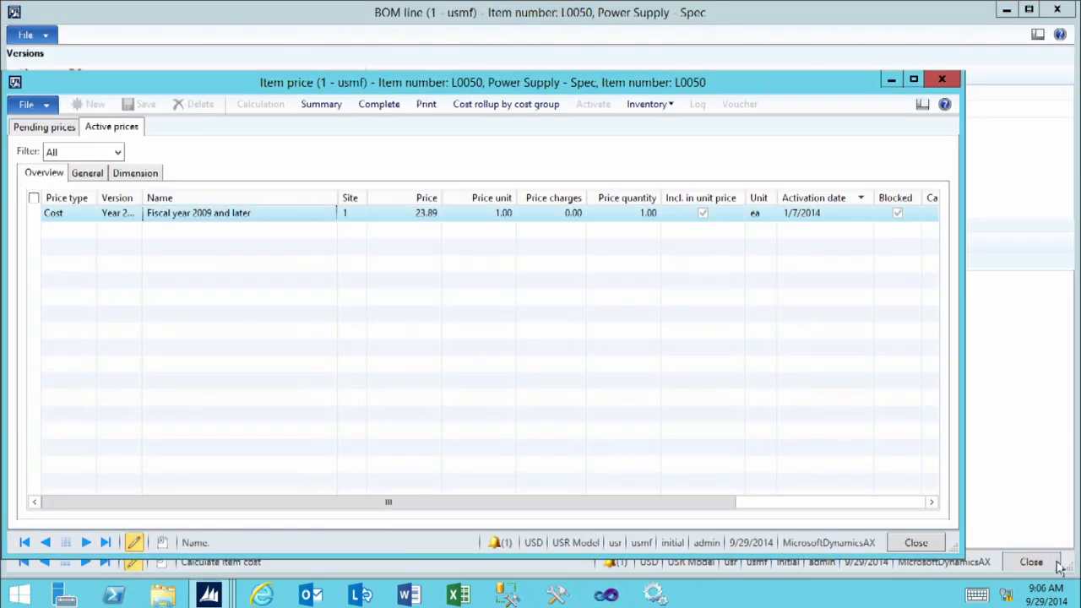
{"action": "left_click", "coordinate": [914, 543]}
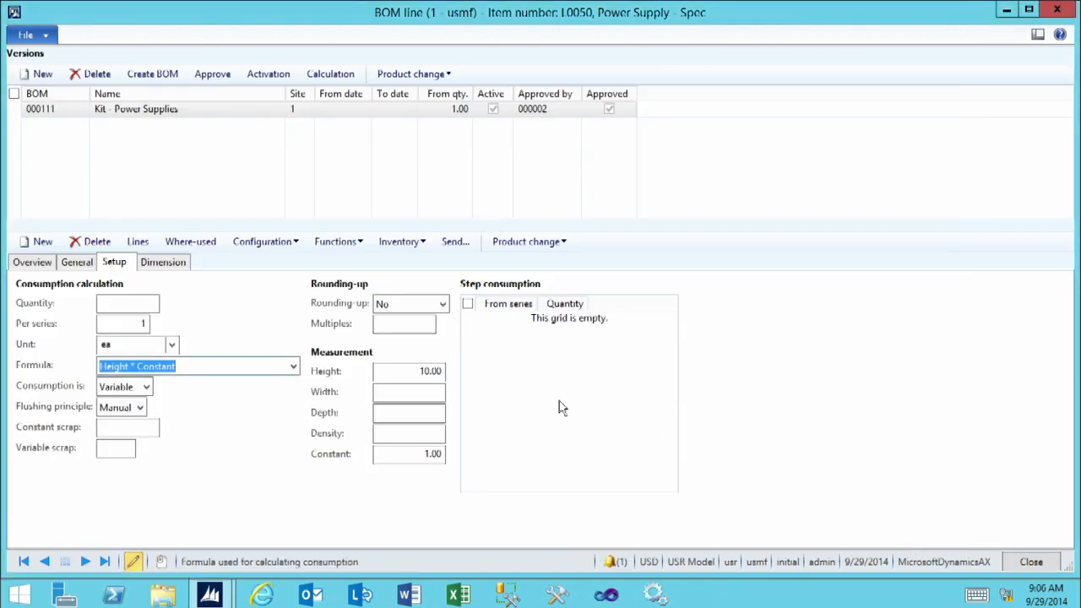